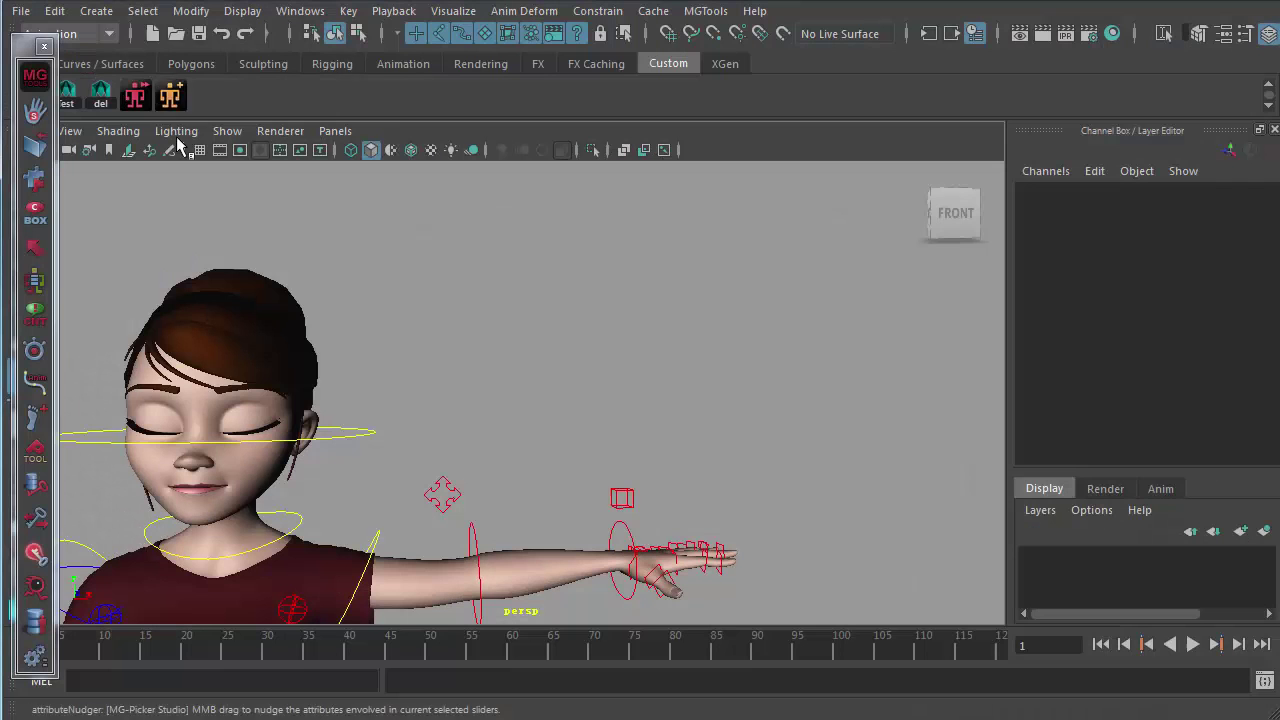
- Open MG-Picker Studio and narrow its window to uncover the character's face, leaving the Mery picker active
left_click(170, 97)
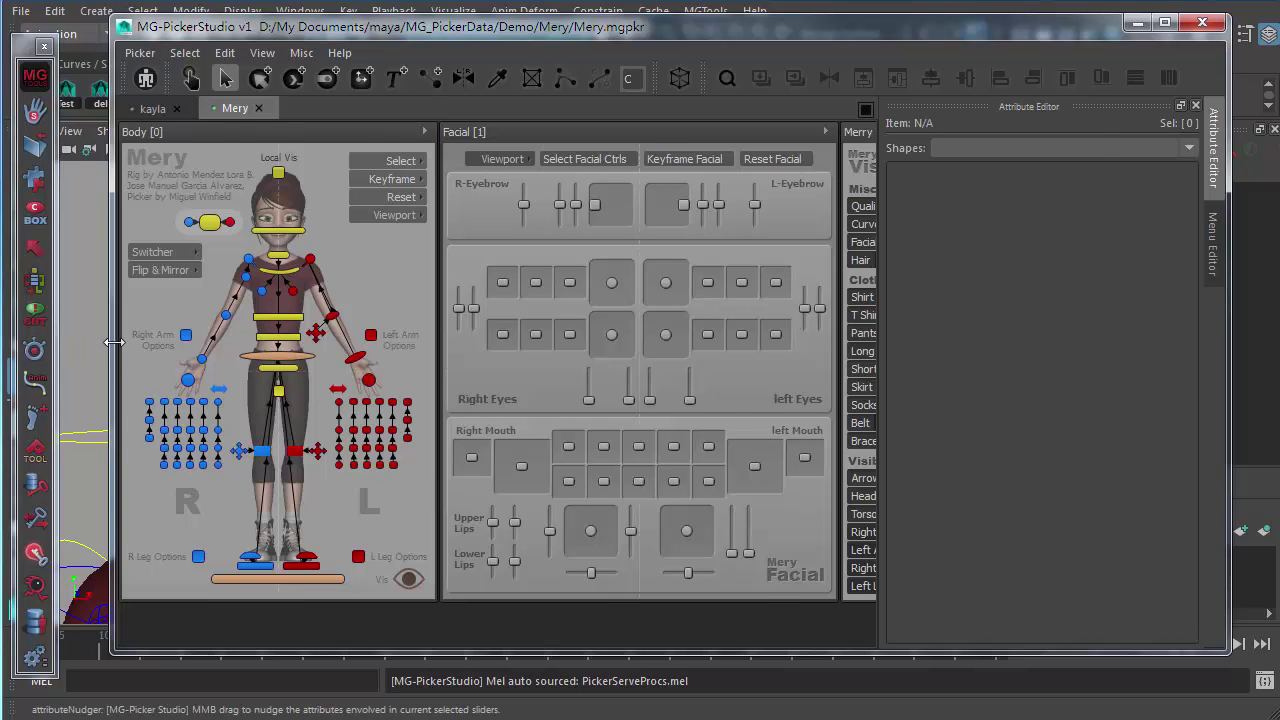
left_click_drag(115, 342, 288, 342)
left_click(330, 108)
left_click(410, 108)
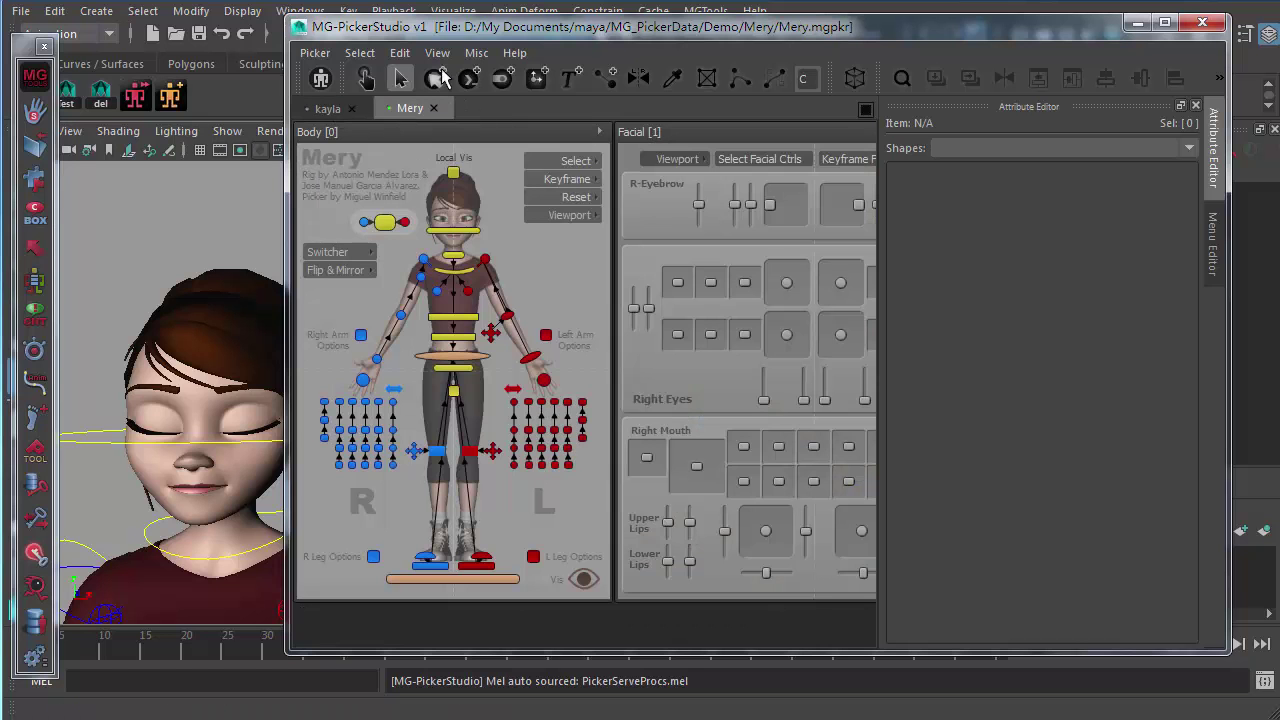
left_click(313, 52)
mouse_move(436, 53)
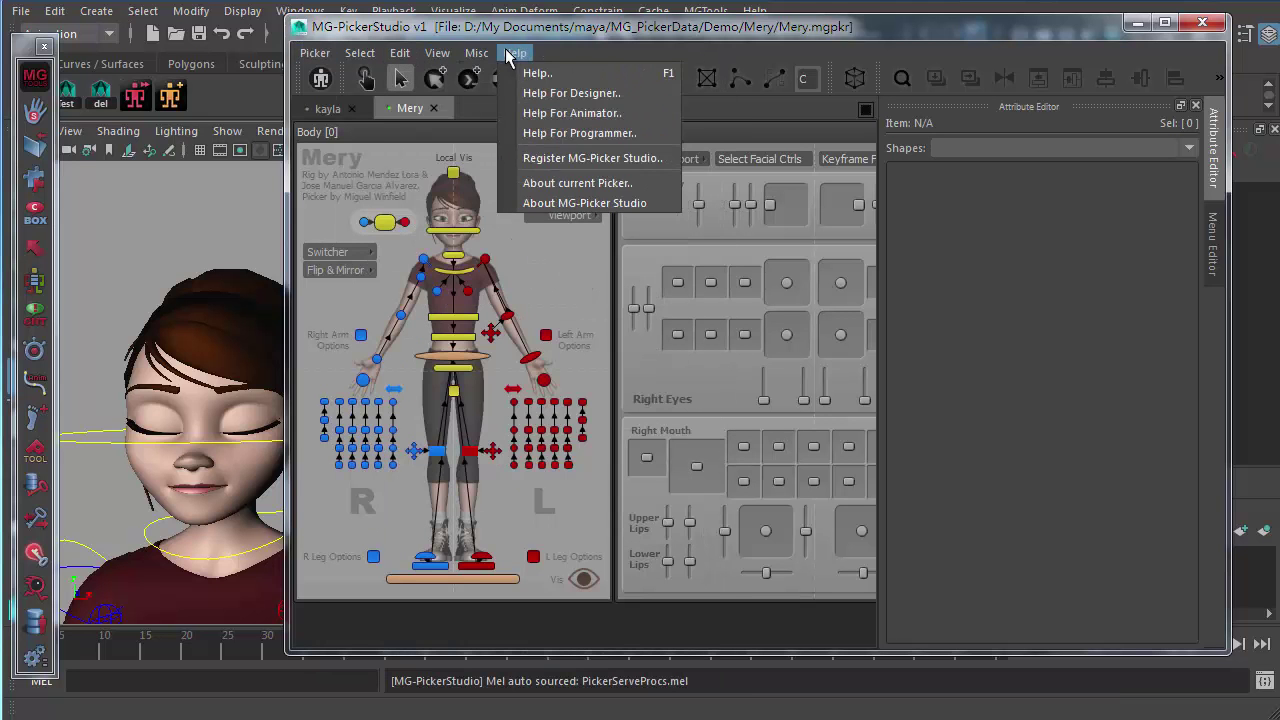
mouse_move(514, 52)
left_click(568, 28)
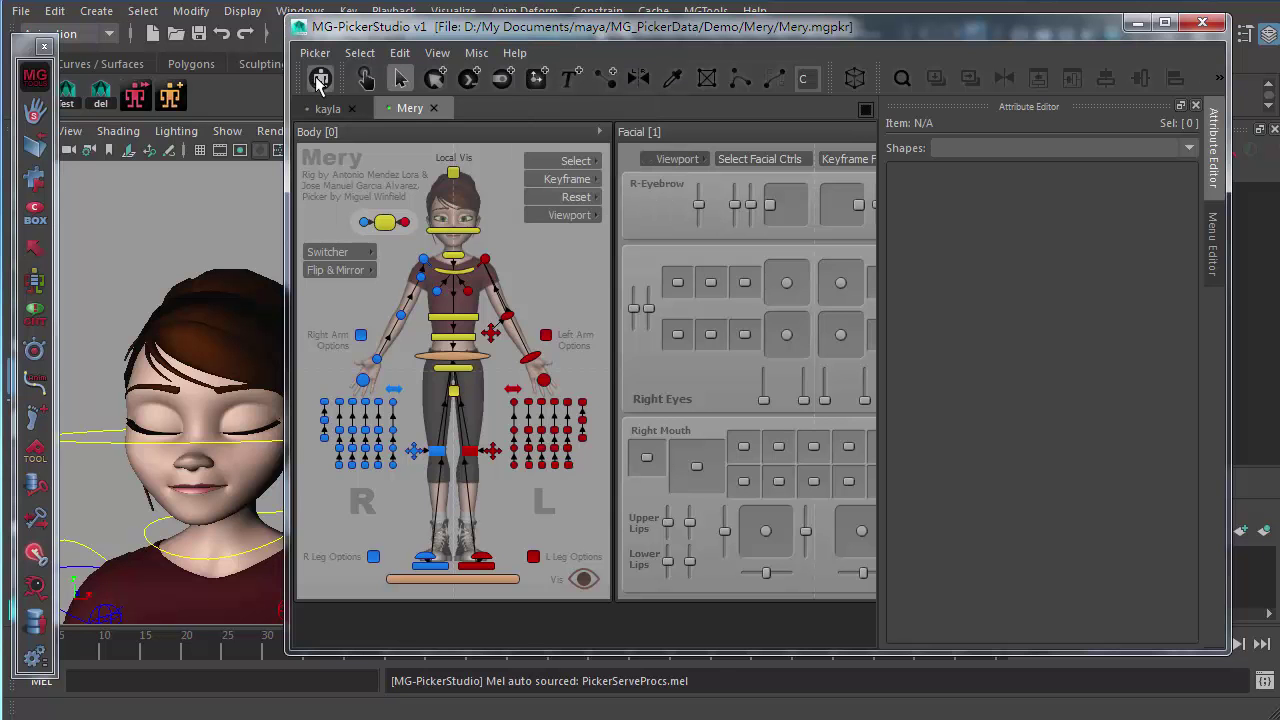
- Collapse the picker window to its small floating button and restore it
left_click(320, 80)
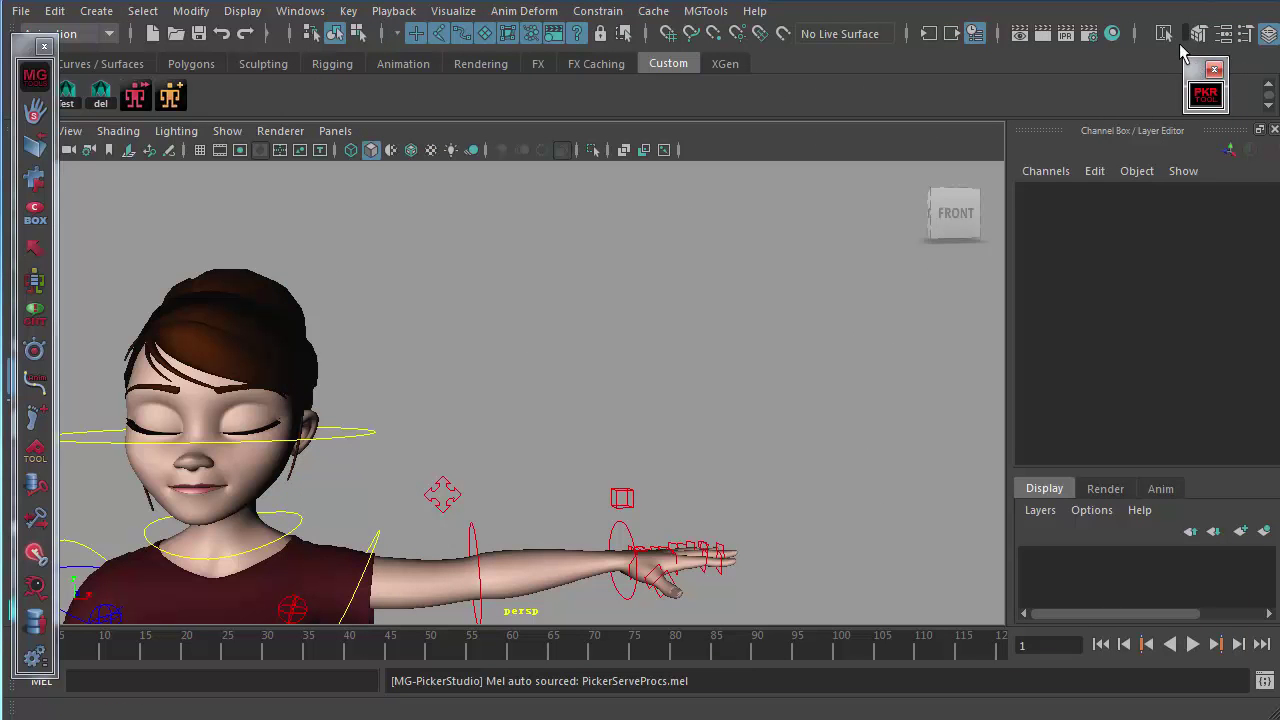
left_click(1203, 95)
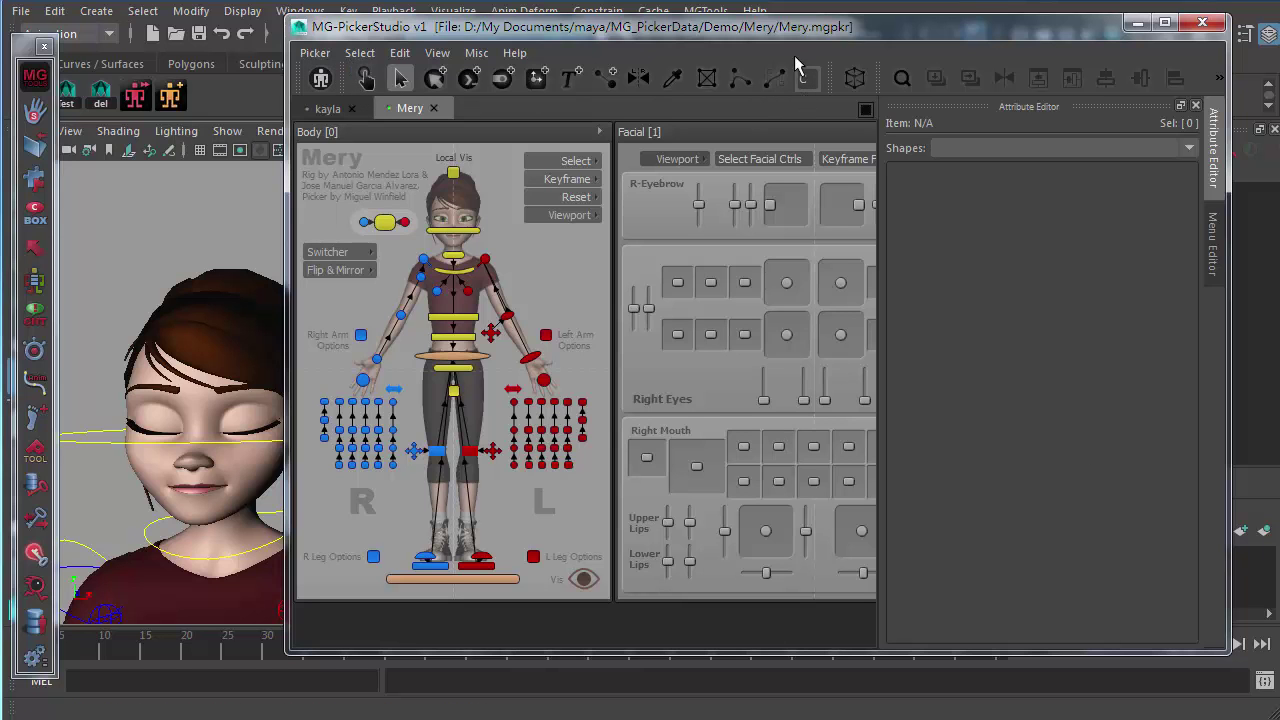
- Show and hide the docked 3D view, and open and close the Find & Replace dialog
left_click(396, 80)
left_click(852, 78)
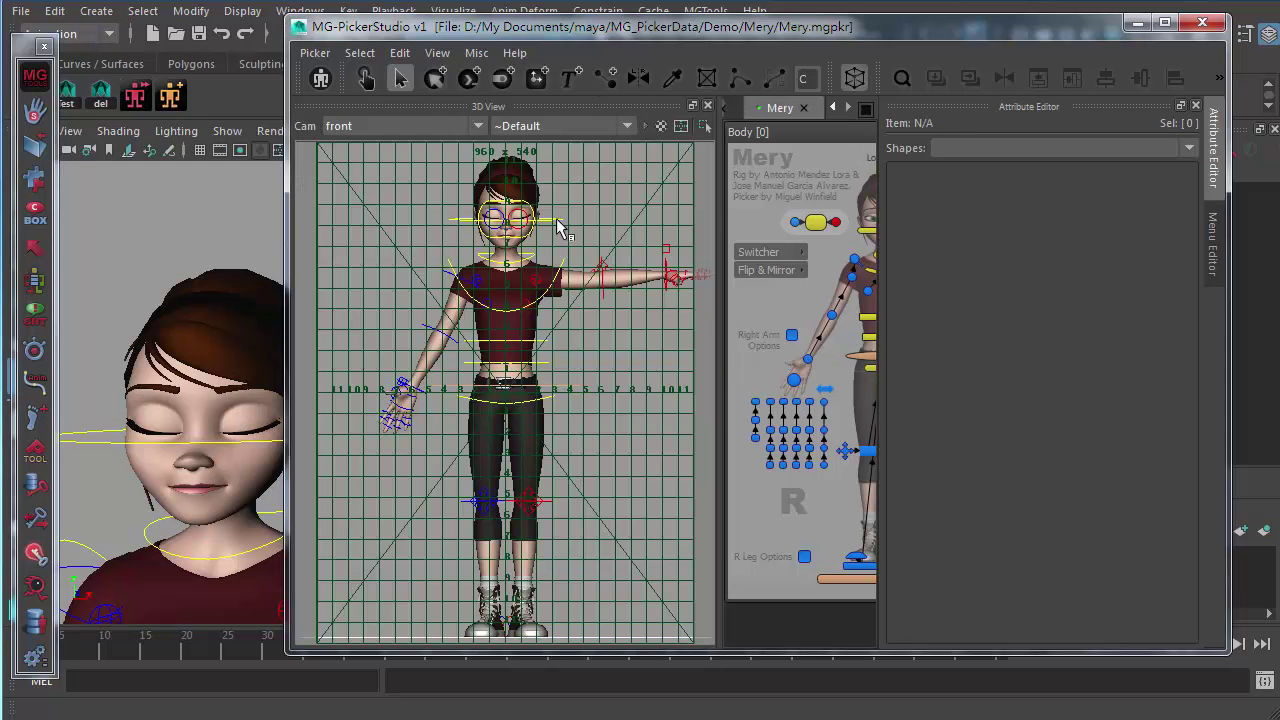
left_click(854, 77)
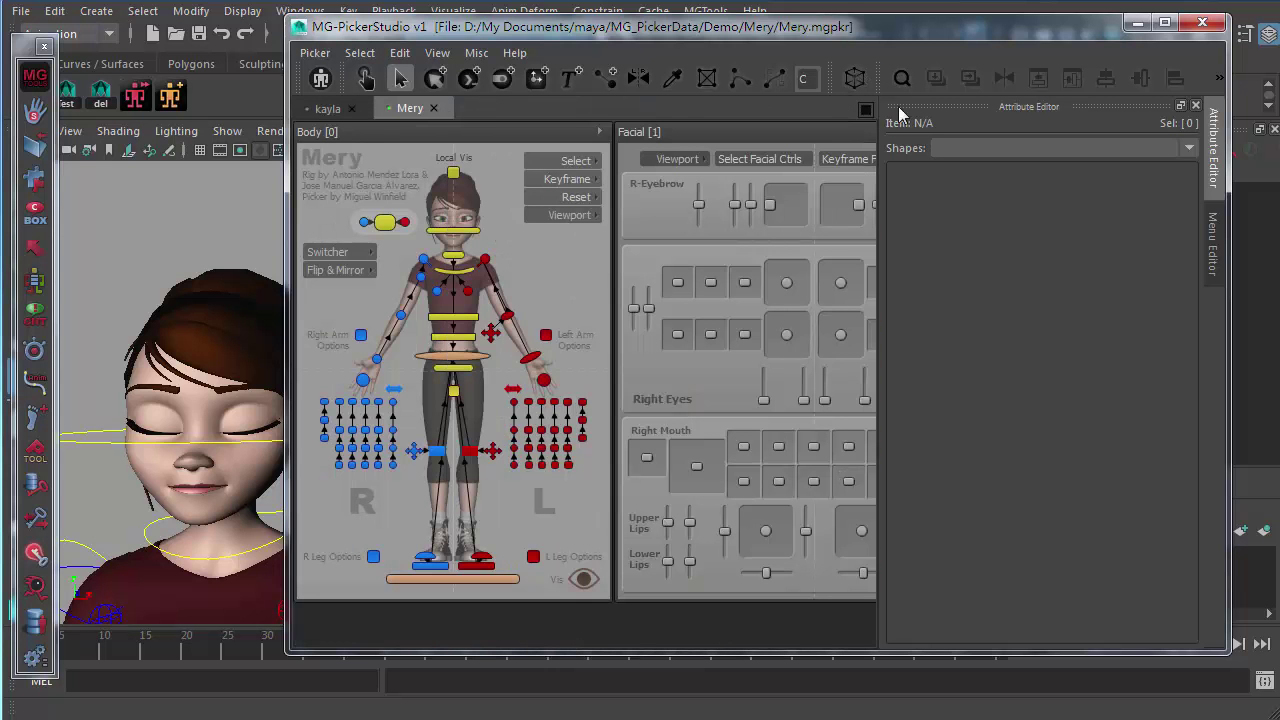
left_click(908, 74)
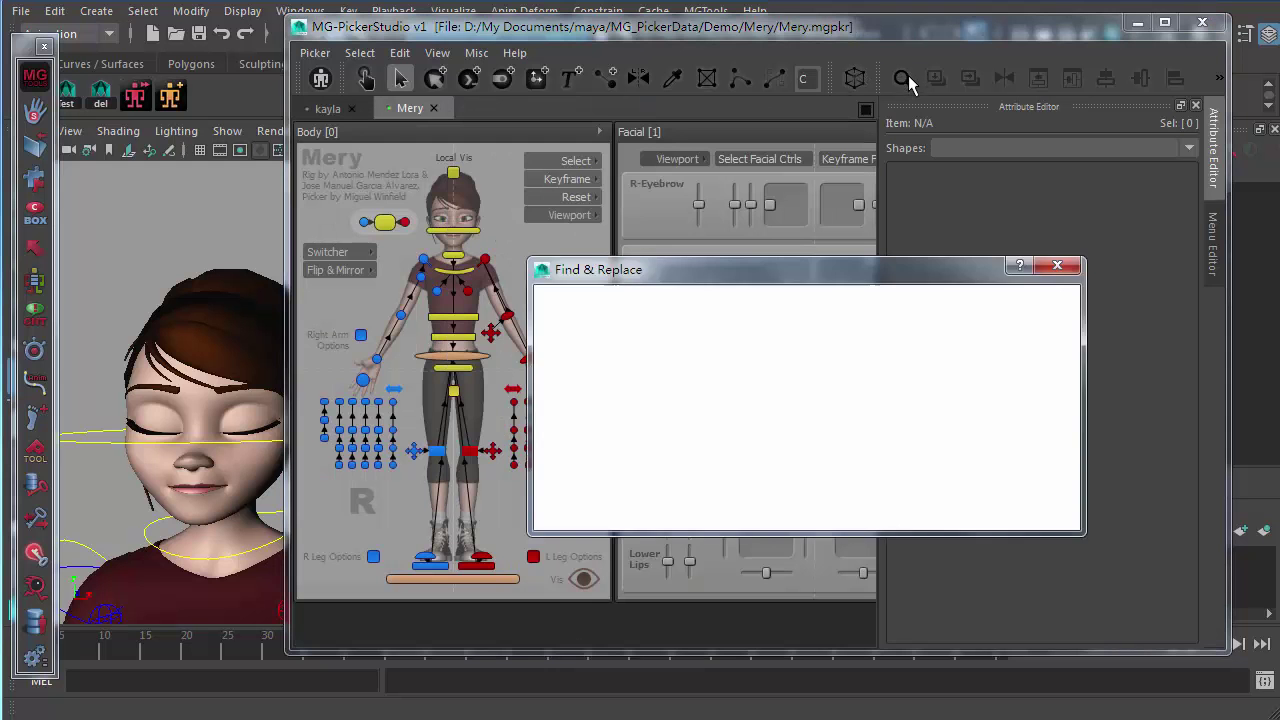
left_click(1065, 263)
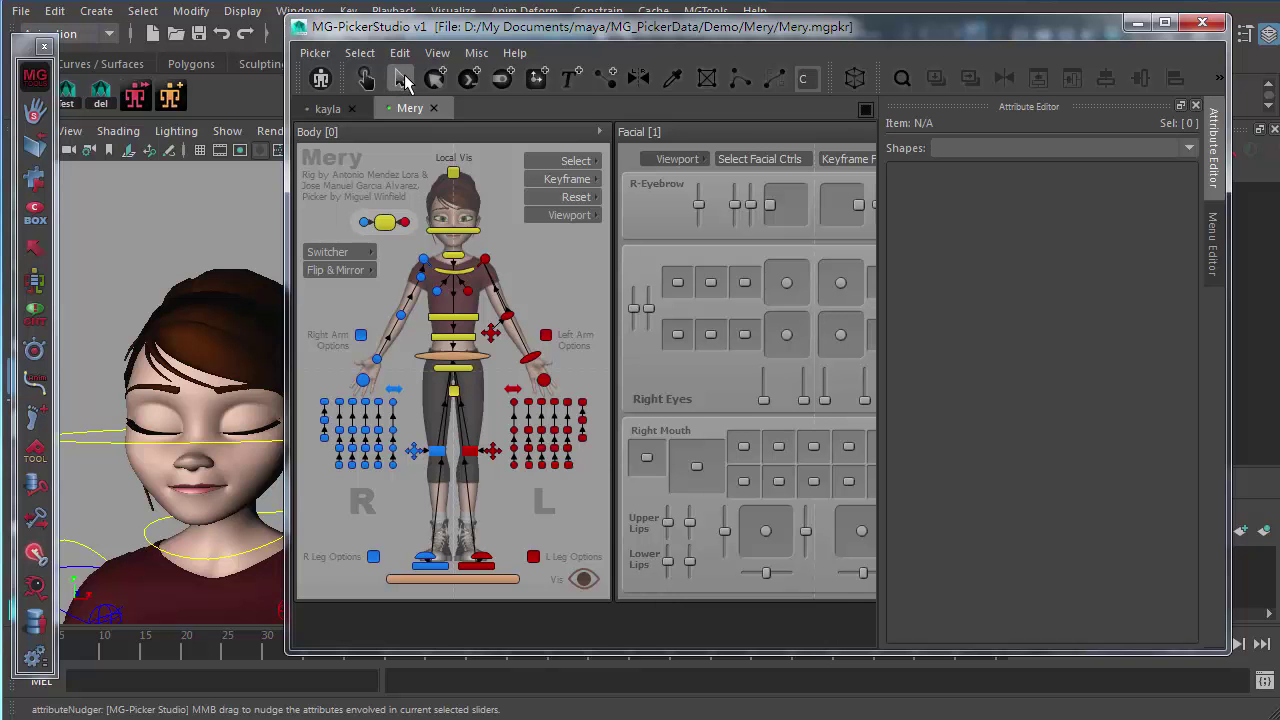
- Select the yellow bar button over the face in the Mery body picker and examine its attributes
left_click(458, 231)
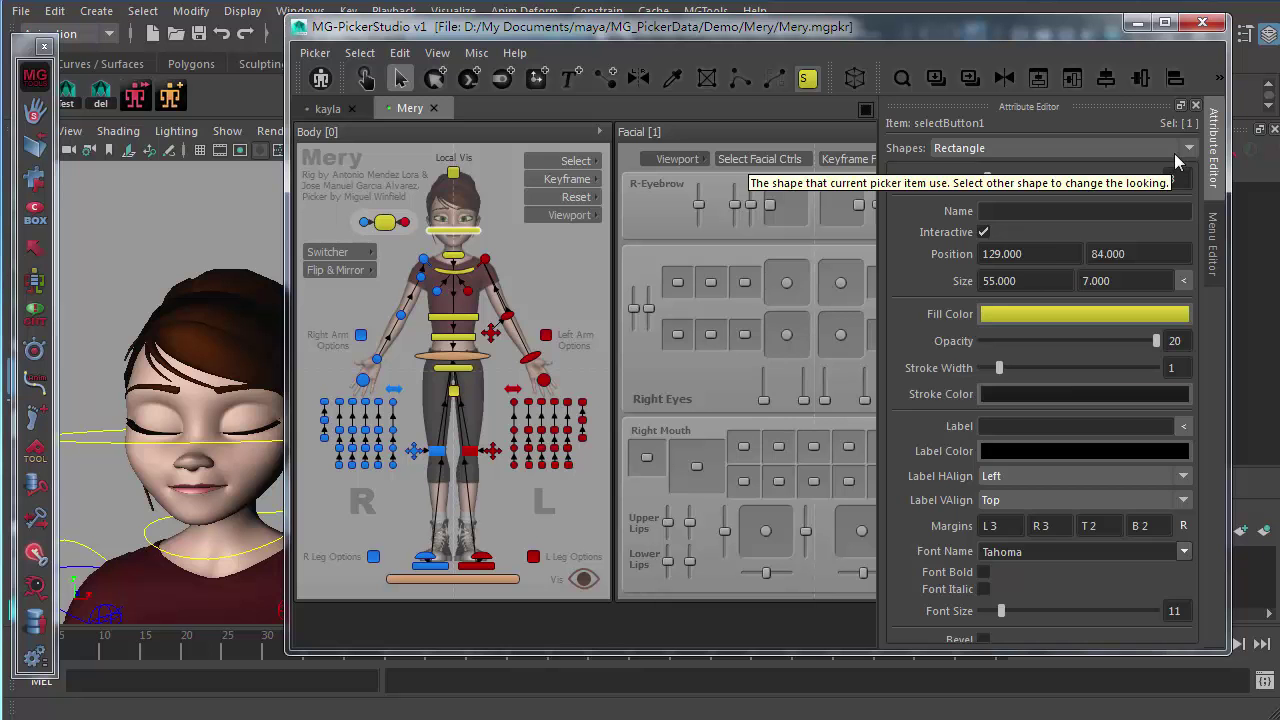
left_click(1215, 128)
left_click(1205, 156)
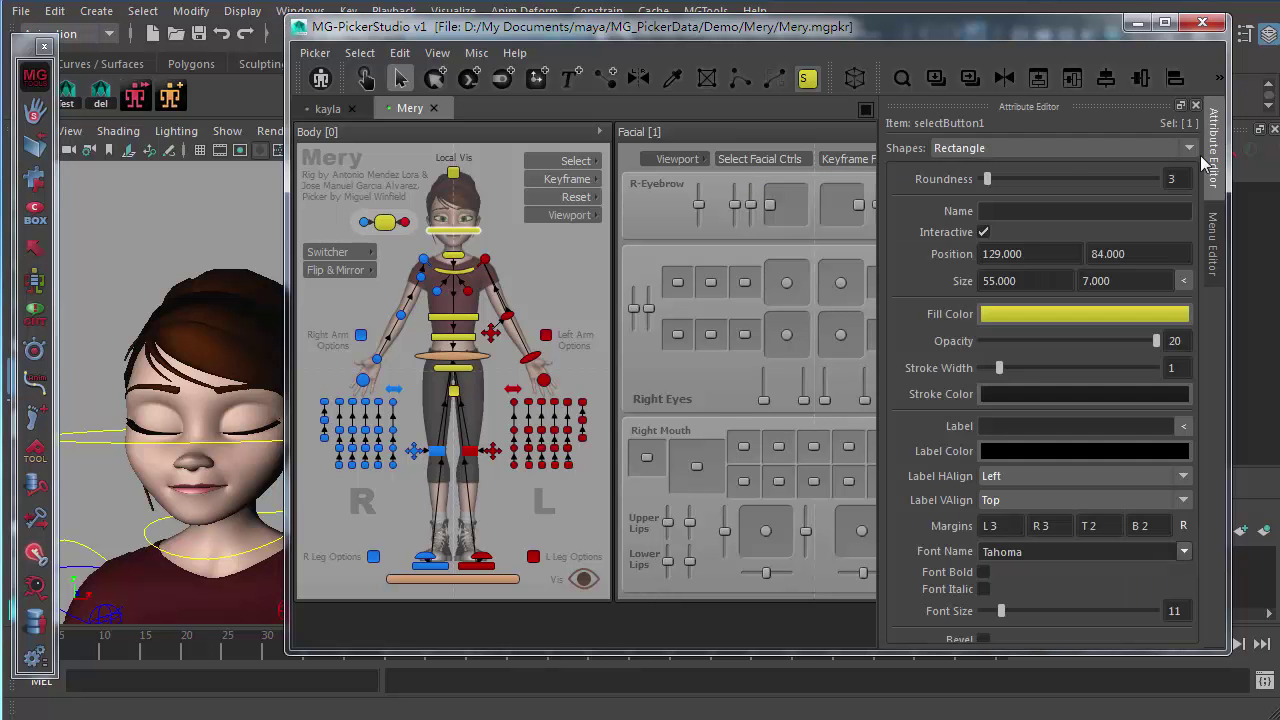
- Examine the Right Clicking Menu of the Select command button in the Menu Editor, and clear the selection
left_click(1214, 246)
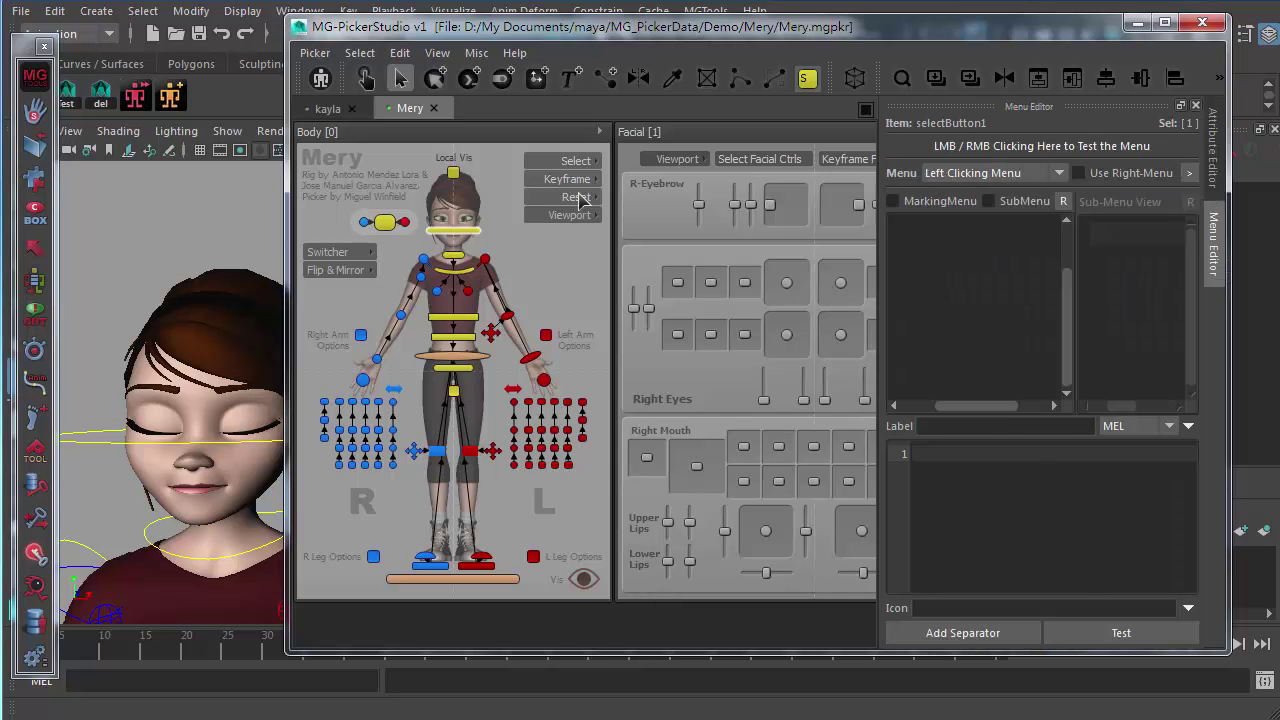
left_click(567, 165)
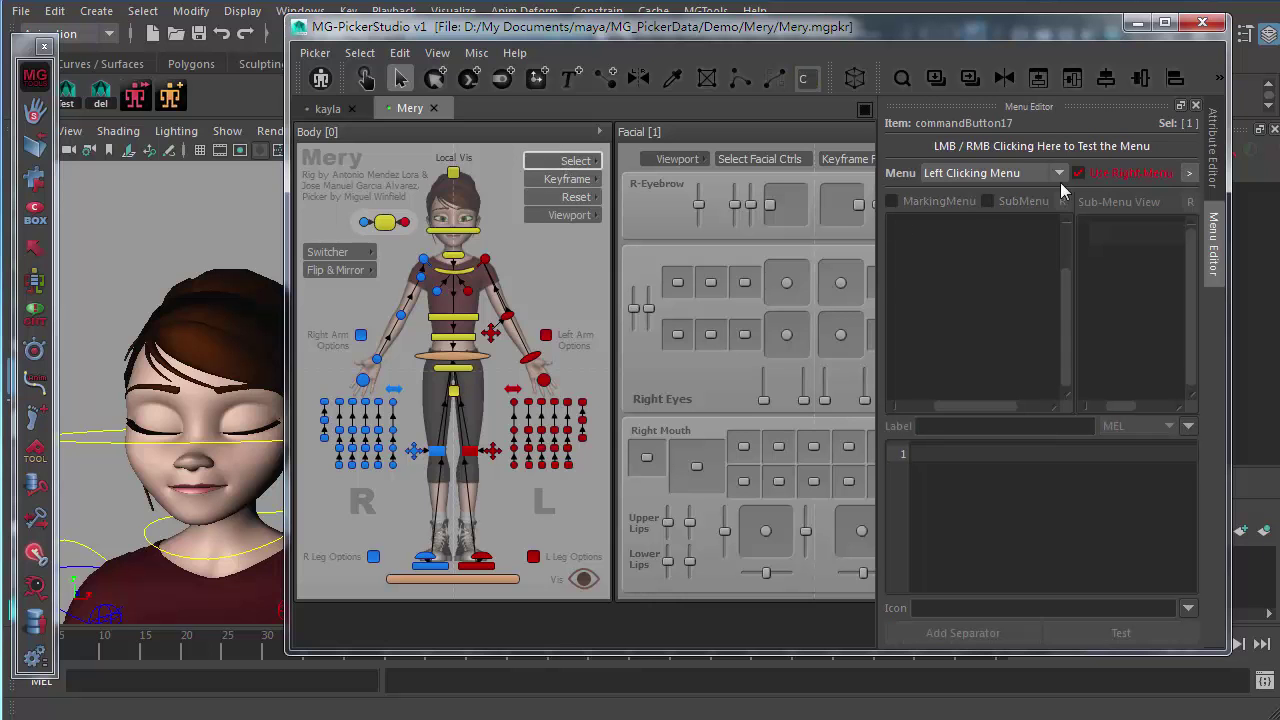
left_click(1013, 176)
left_click(955, 187)
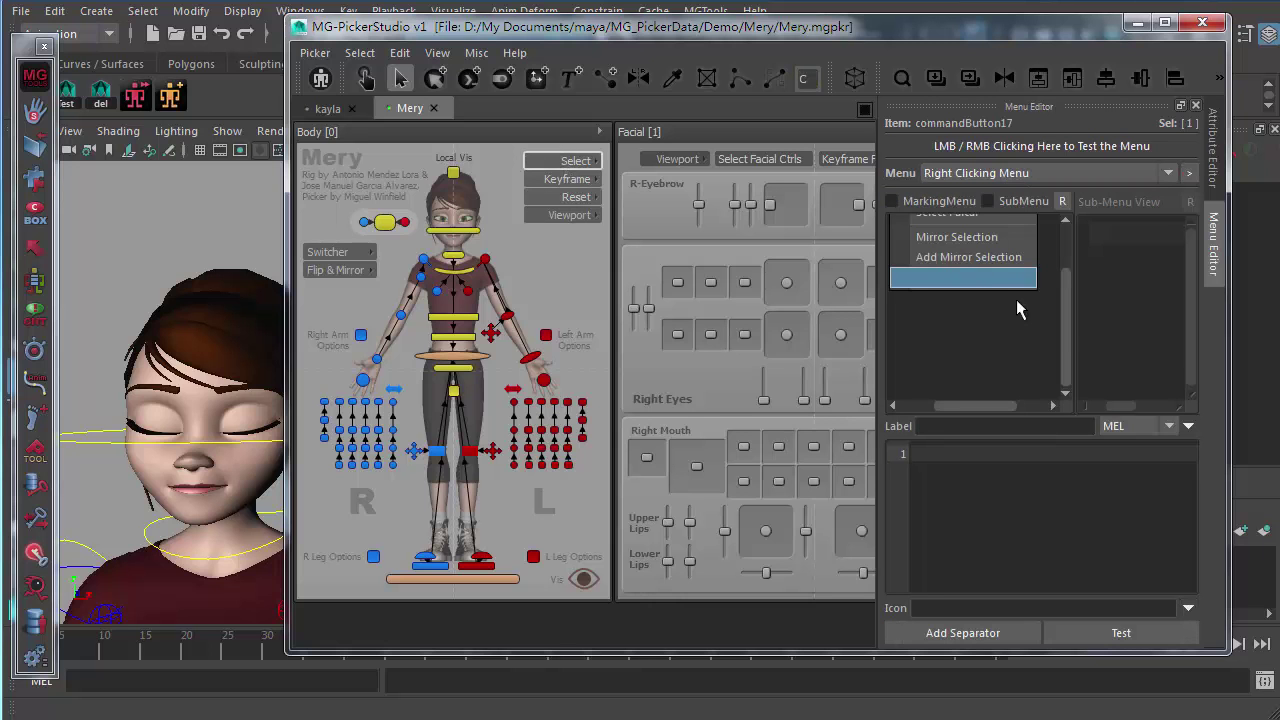
left_click(557, 260)
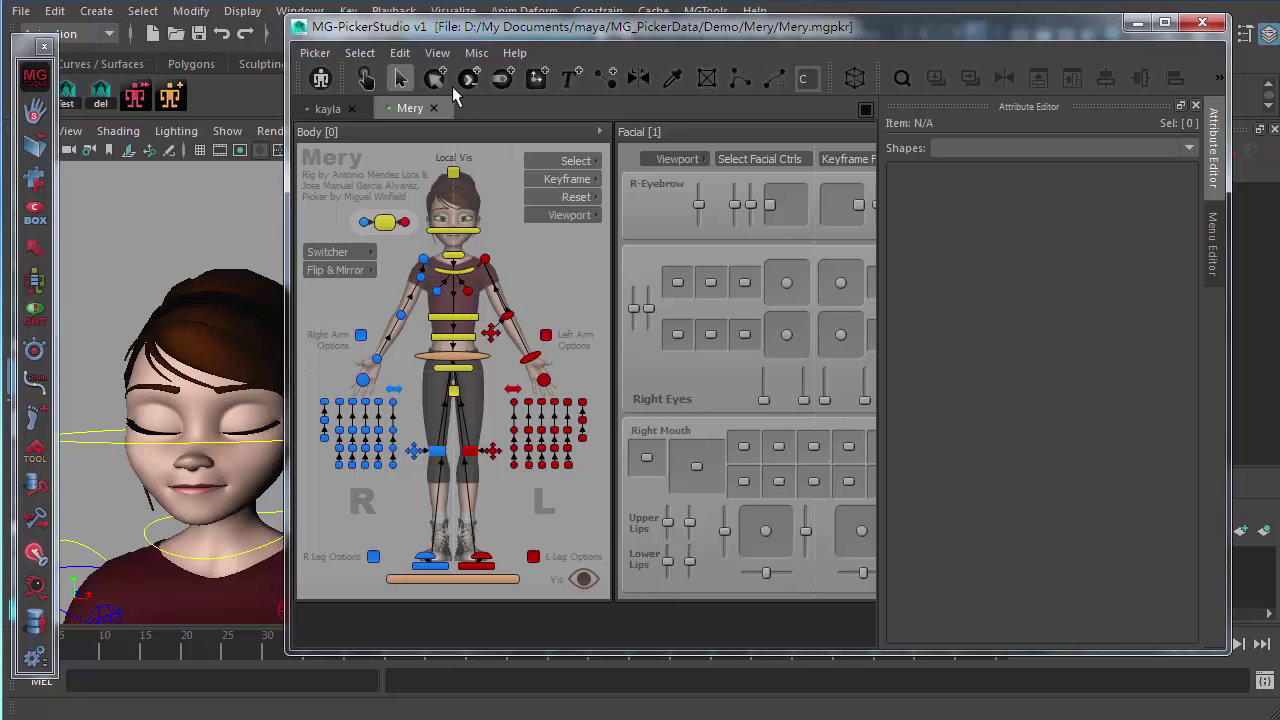
- Marquee-select the yellow bar button over the face and deselect it
left_click_drag(517, 247, 470, 238)
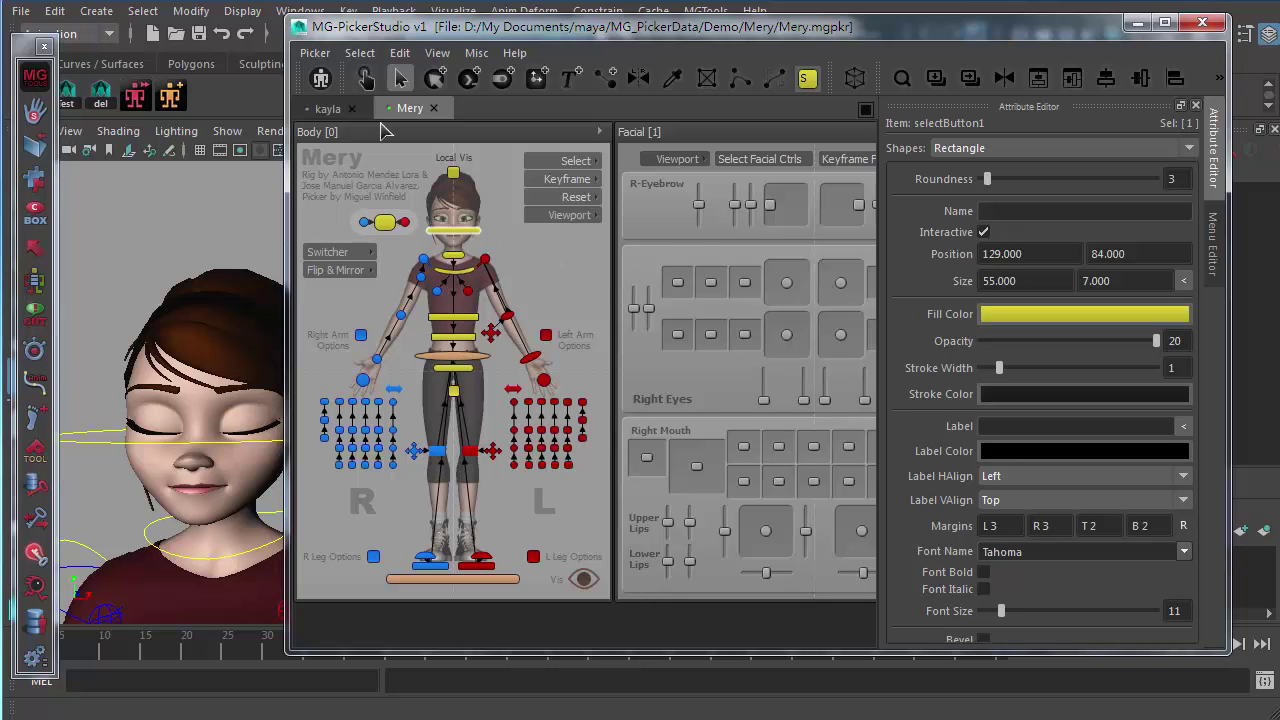
left_click(555, 273)
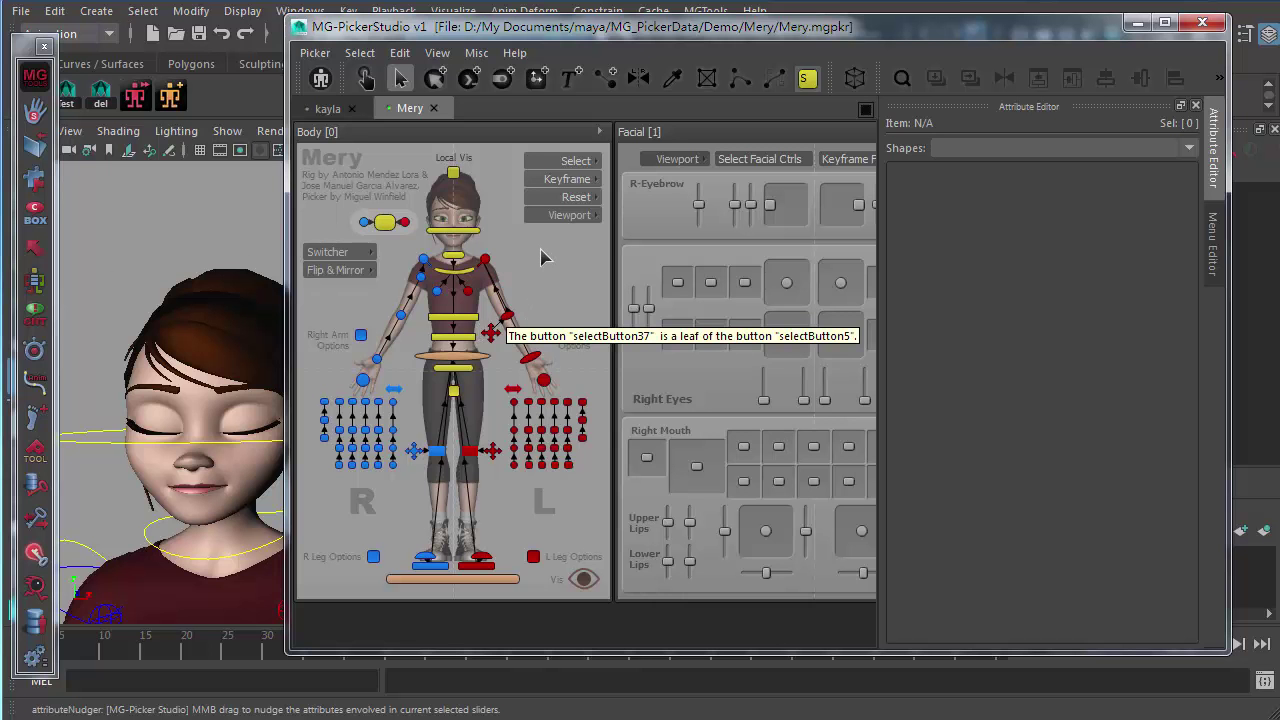
- Examine the Mery body and facial panels by zooming in and out and panning sideways across them
scroll(574, 277, "up", 3)
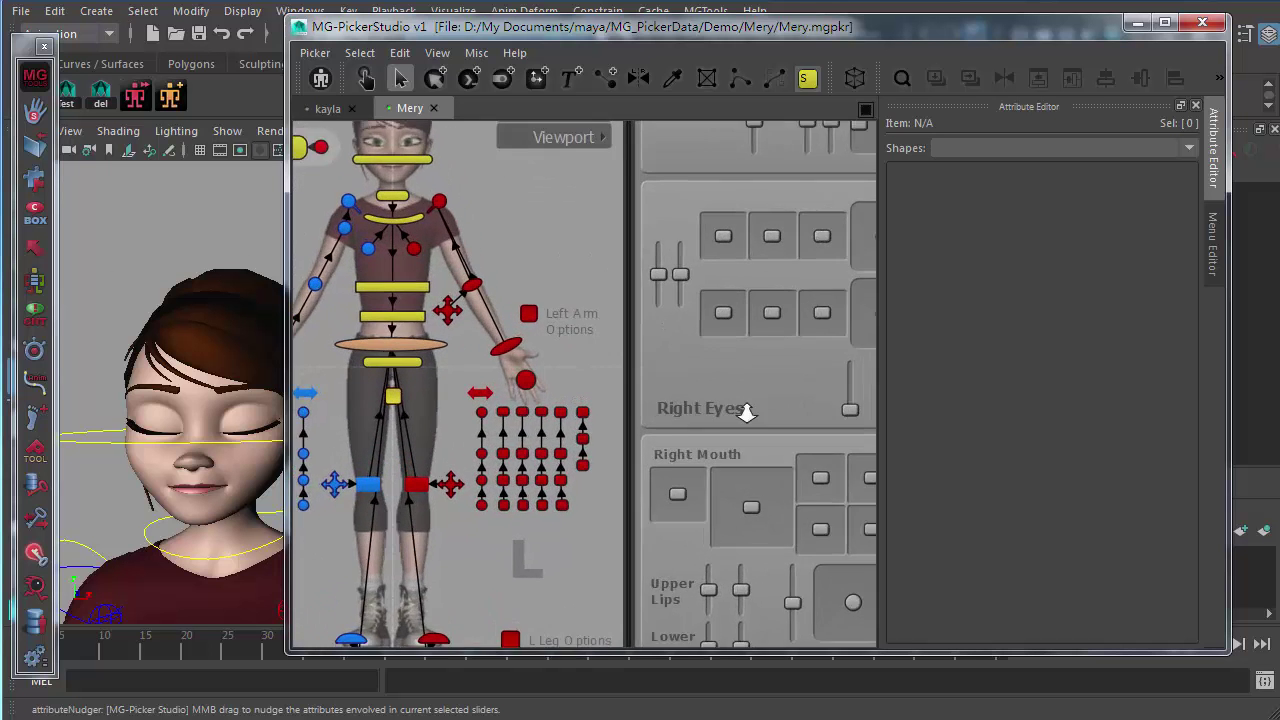
scroll(577, 314, "down", 5)
scroll(509, 251, "up", 4)
scroll(533, 263, "down", 2)
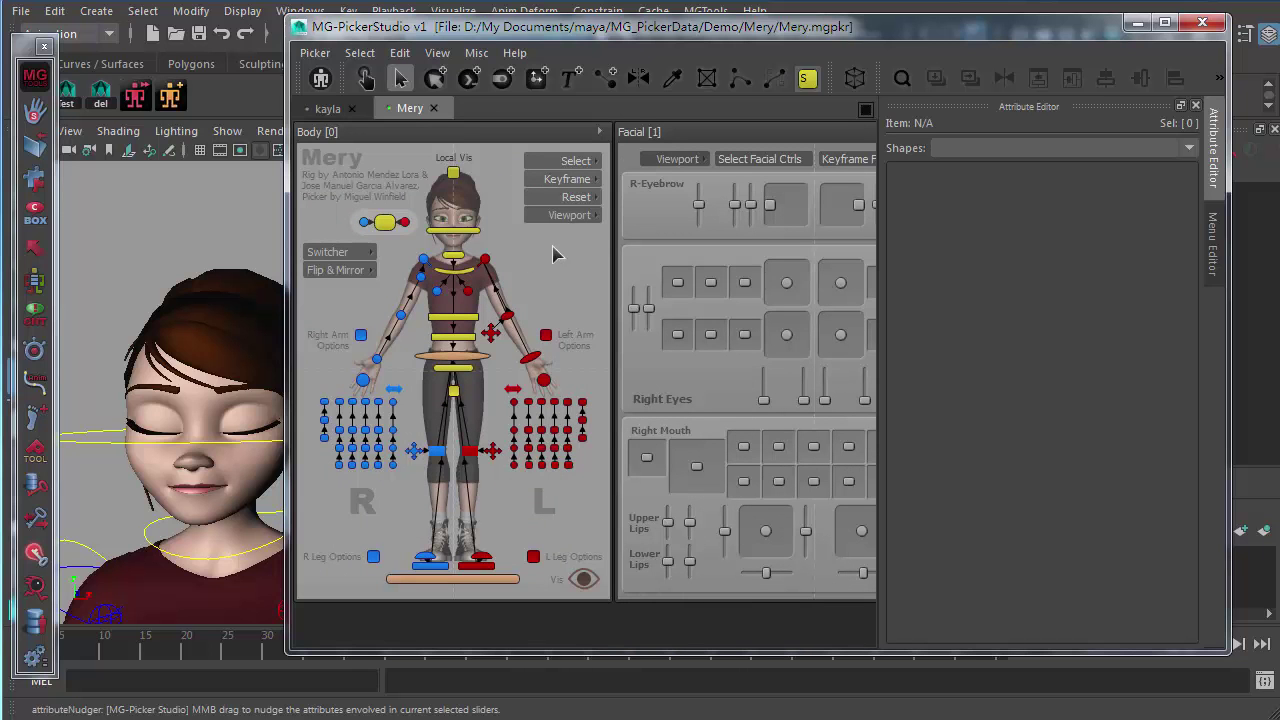
scroll(541, 256, "up", 3)
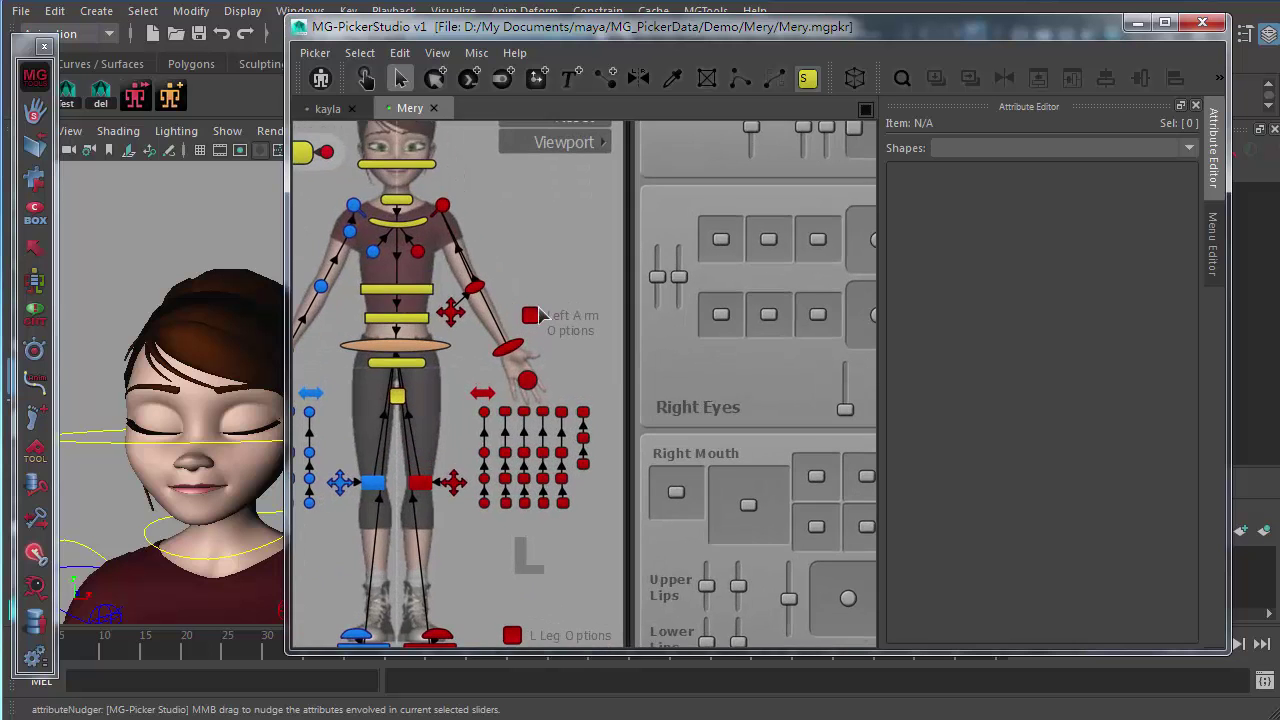
scroll(537, 249, "down", 3)
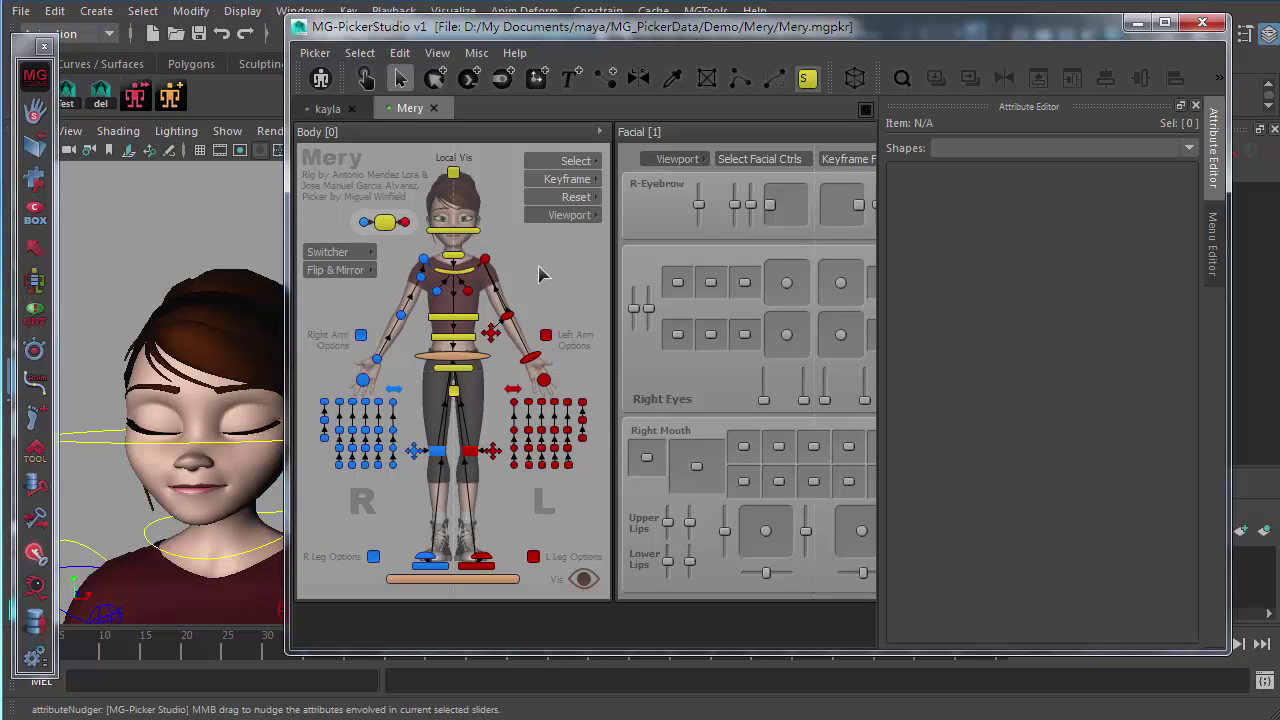
scroll(555, 278, "right", 2)
scroll(600, 290, "left", 2)
scroll(700, 310, "right", 3)
scroll(792, 328, "left", 3)
scroll(792, 328, "right", 3)
scroll(690, 300, "left", 3)
- Frame the view on the torso and arm buttons of the Mery body picker, and restore the default view
left_click_drag(385, 243, 578, 356)
key("f")
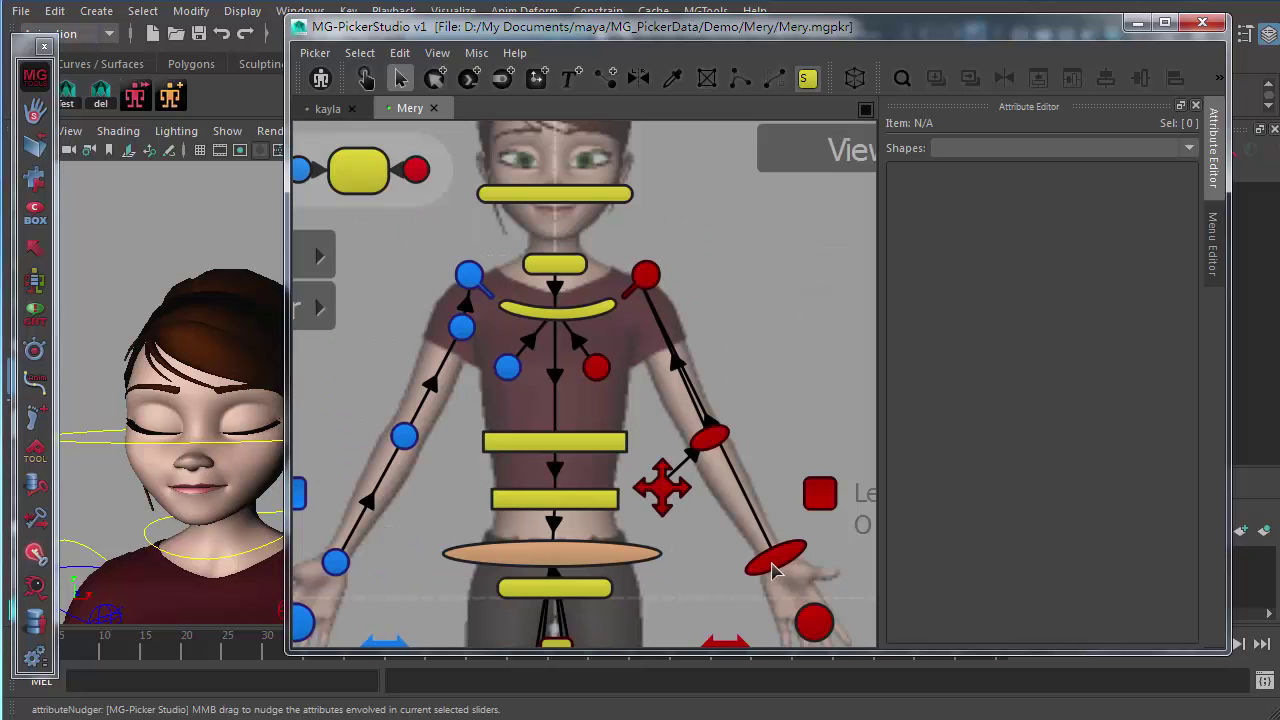
key("a")
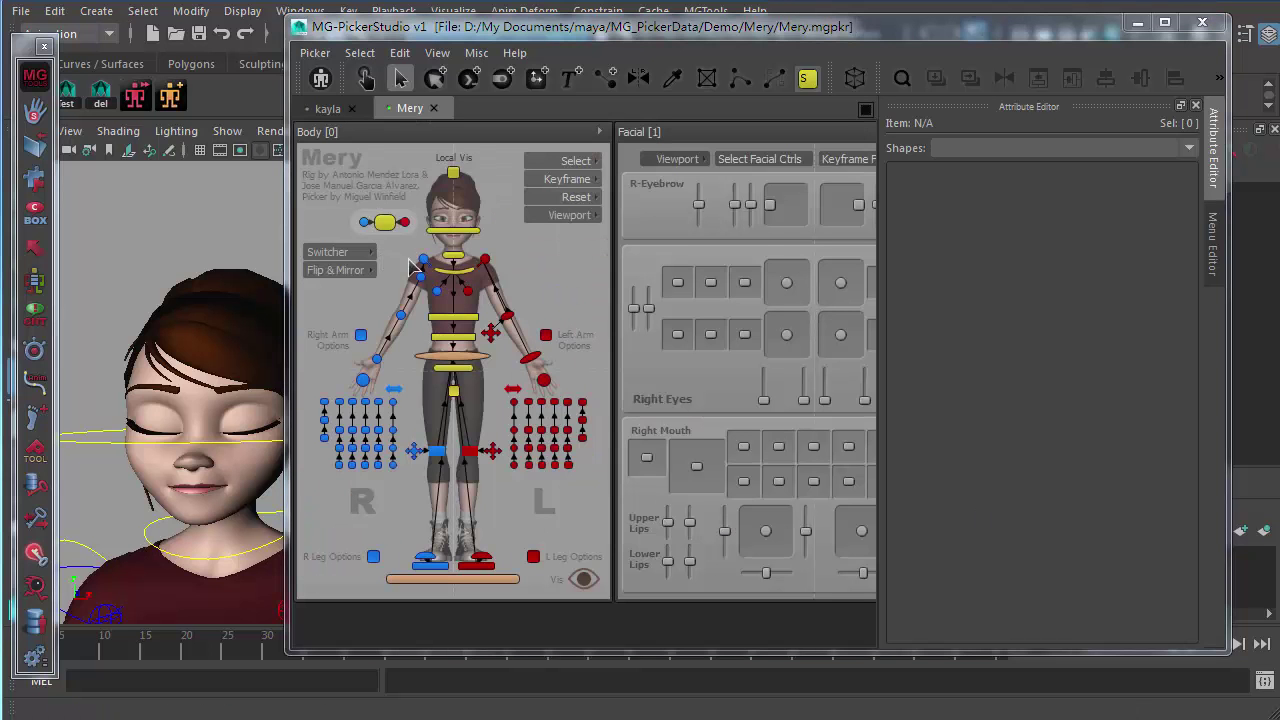
- Select the yellow rounded button between the small blue and red circles, frame the view on it, and clear the selection
left_click(386, 224)
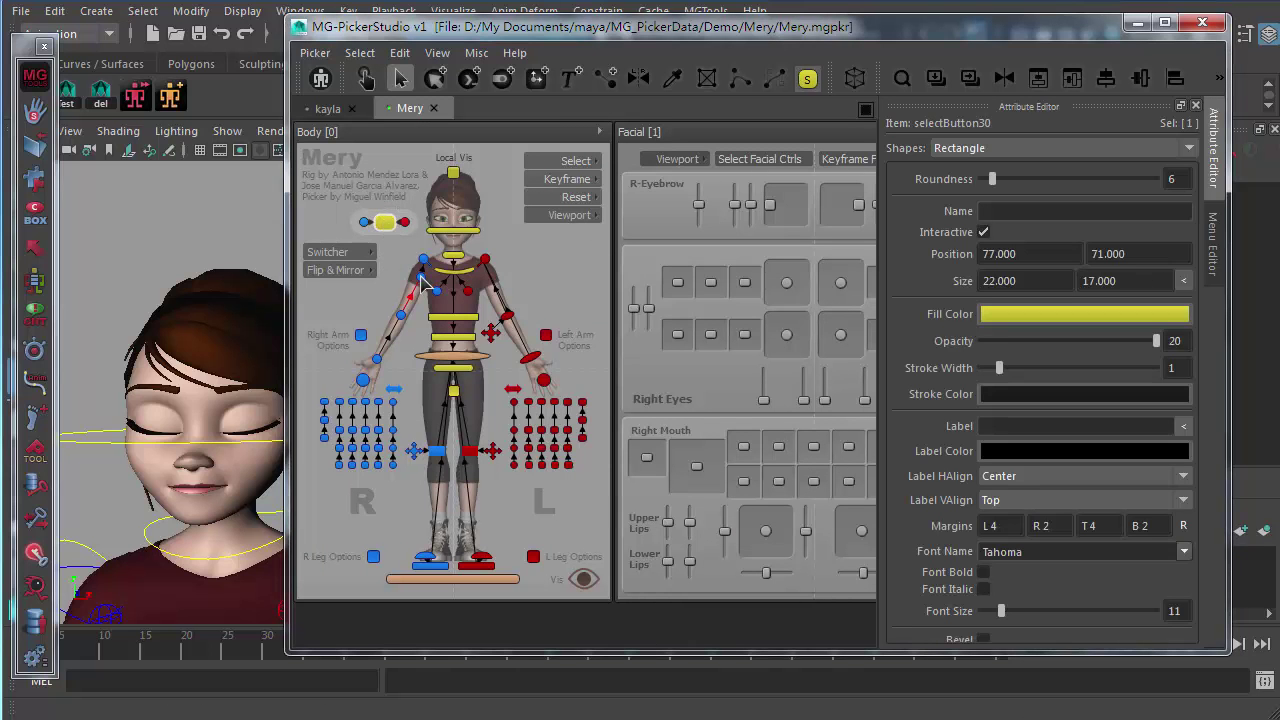
key("f")
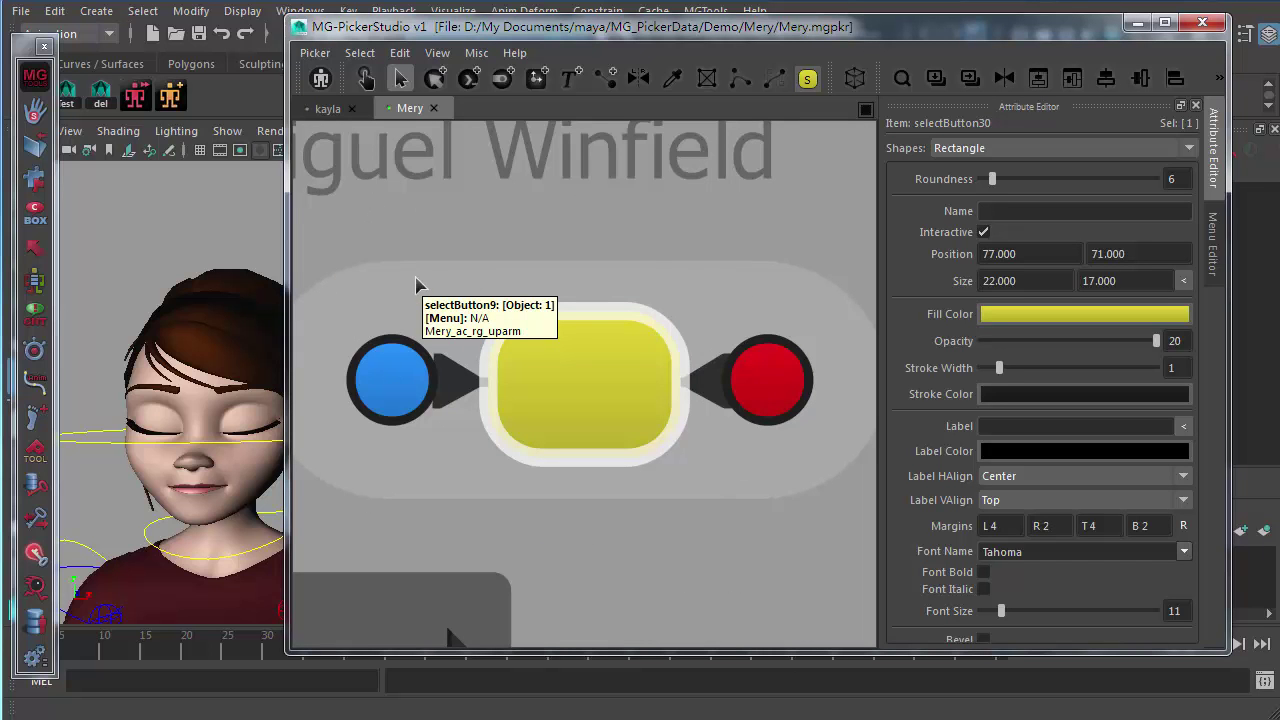
left_click(451, 216)
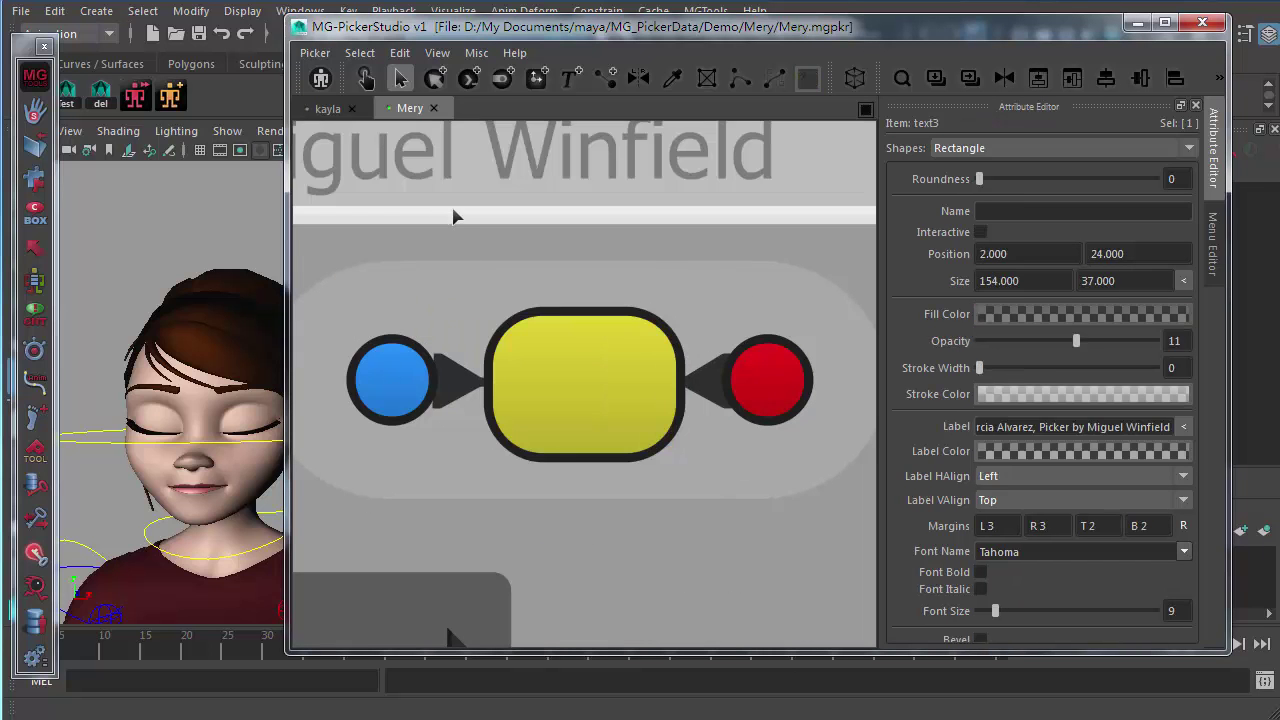
left_click(470, 248)
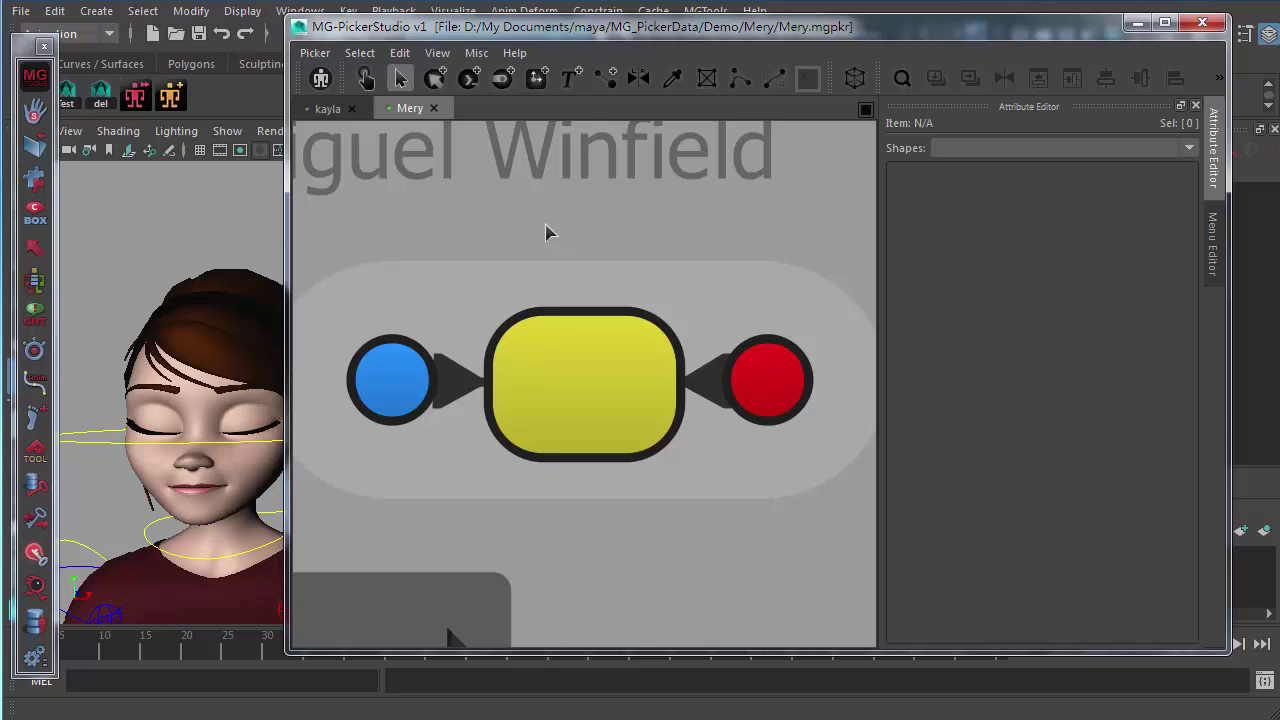
- Frame all the Mery picker panels, and return the view to the body panel
key("f")
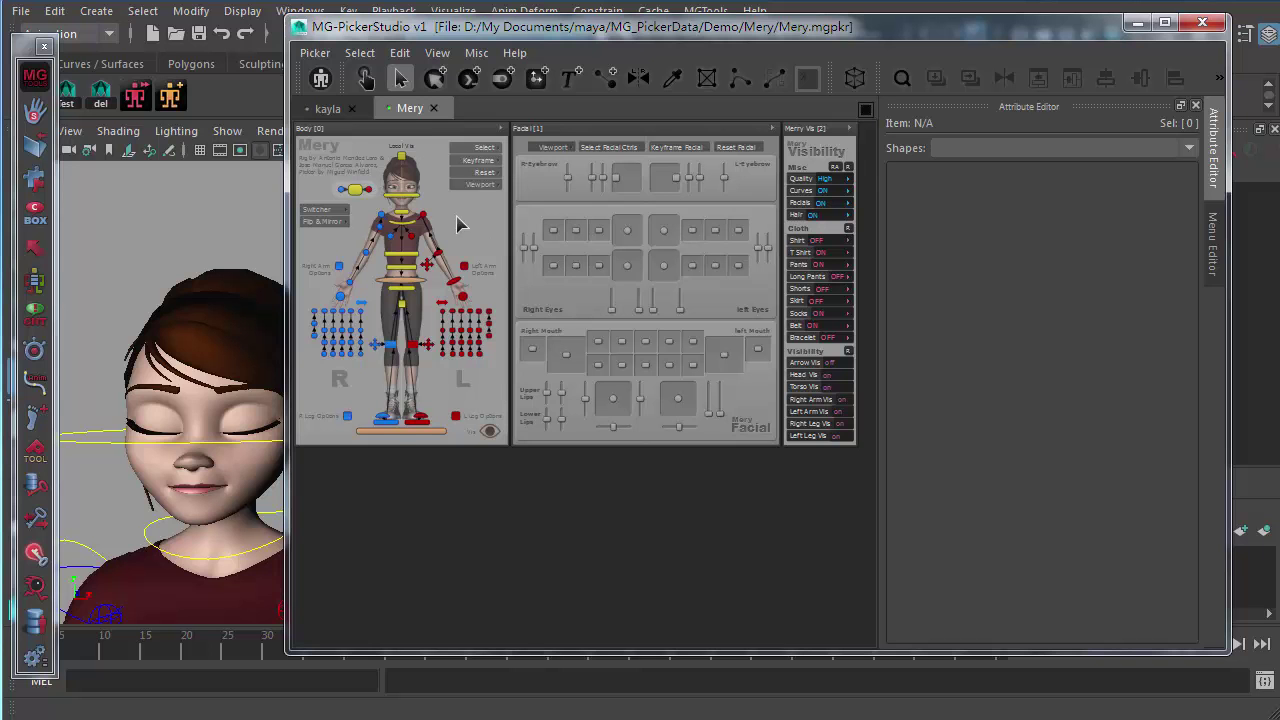
scroll(457, 224, "up", 2)
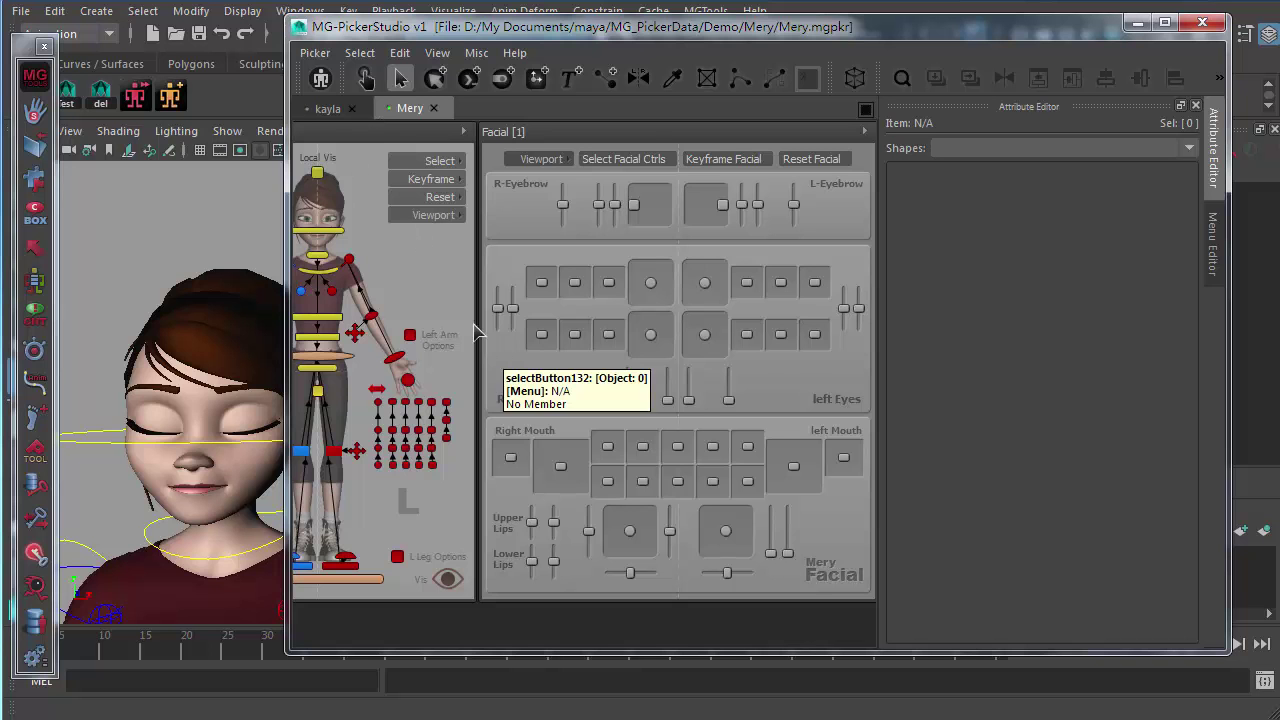
middle_click_drag(368, 285, 503, 283)
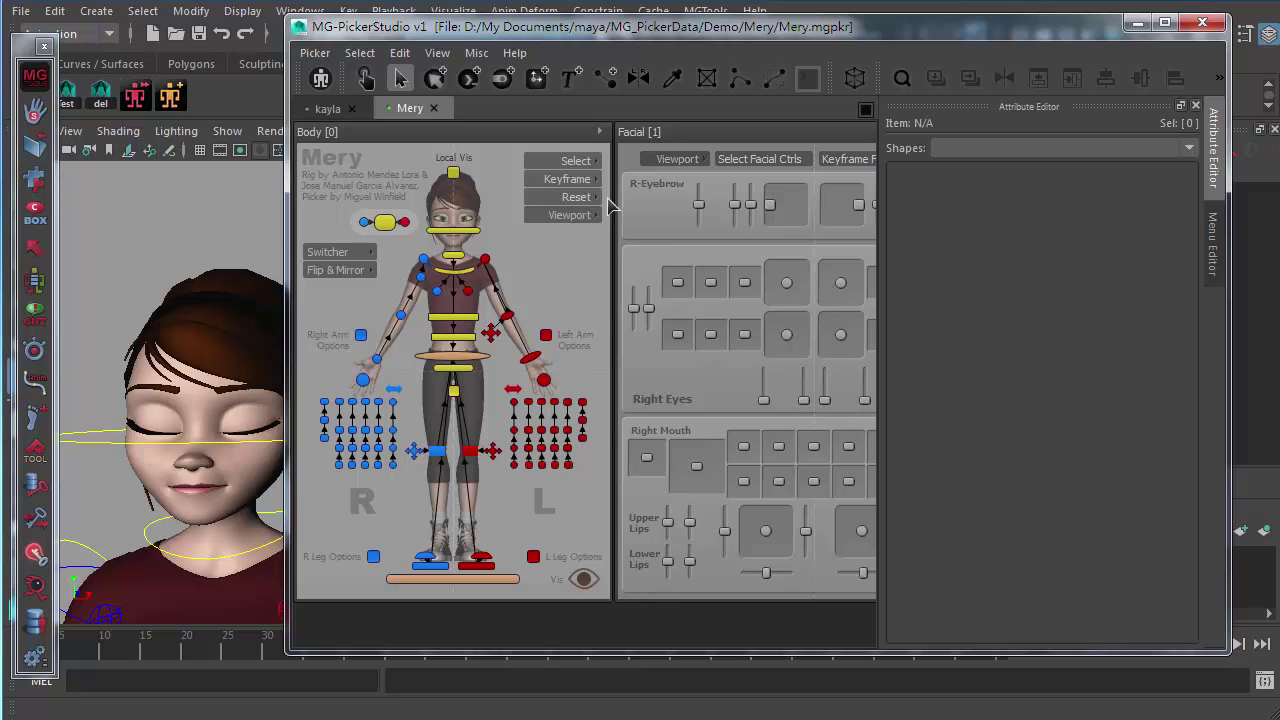
- Set the picker layout to Two Columns and move the Mery picker into the empty second column
left_click(866, 110)
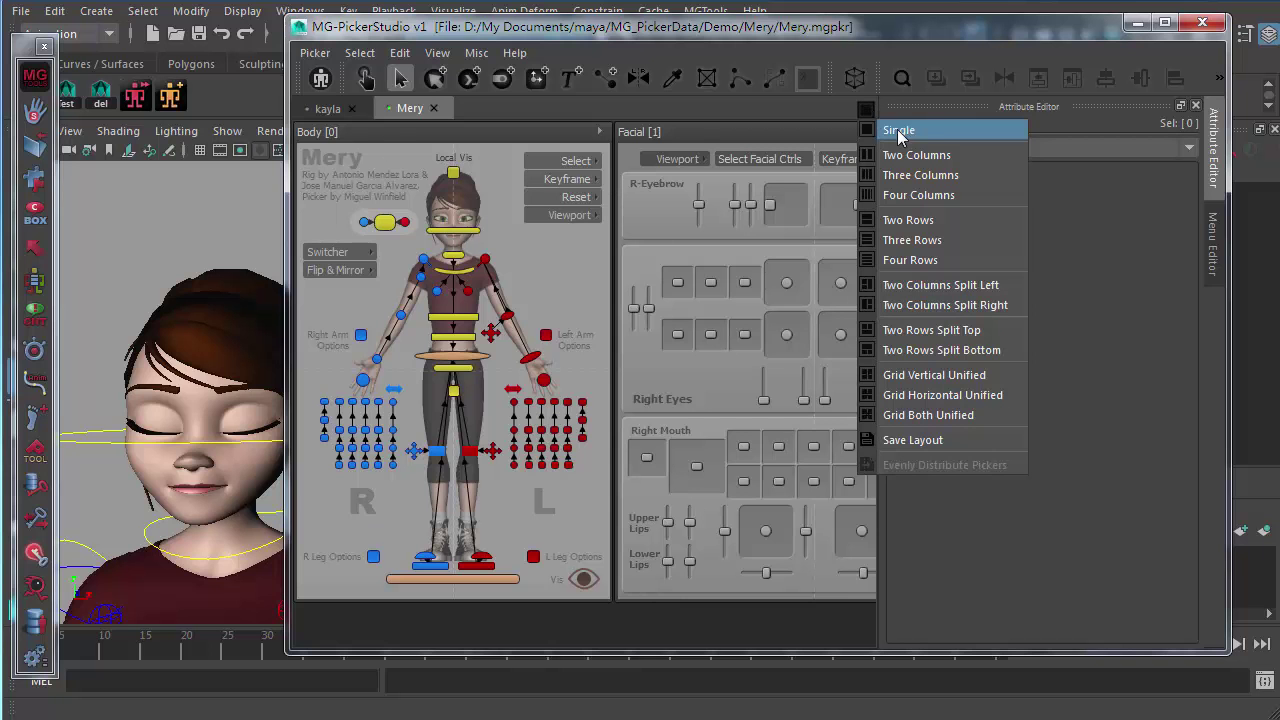
left_click(932, 158)
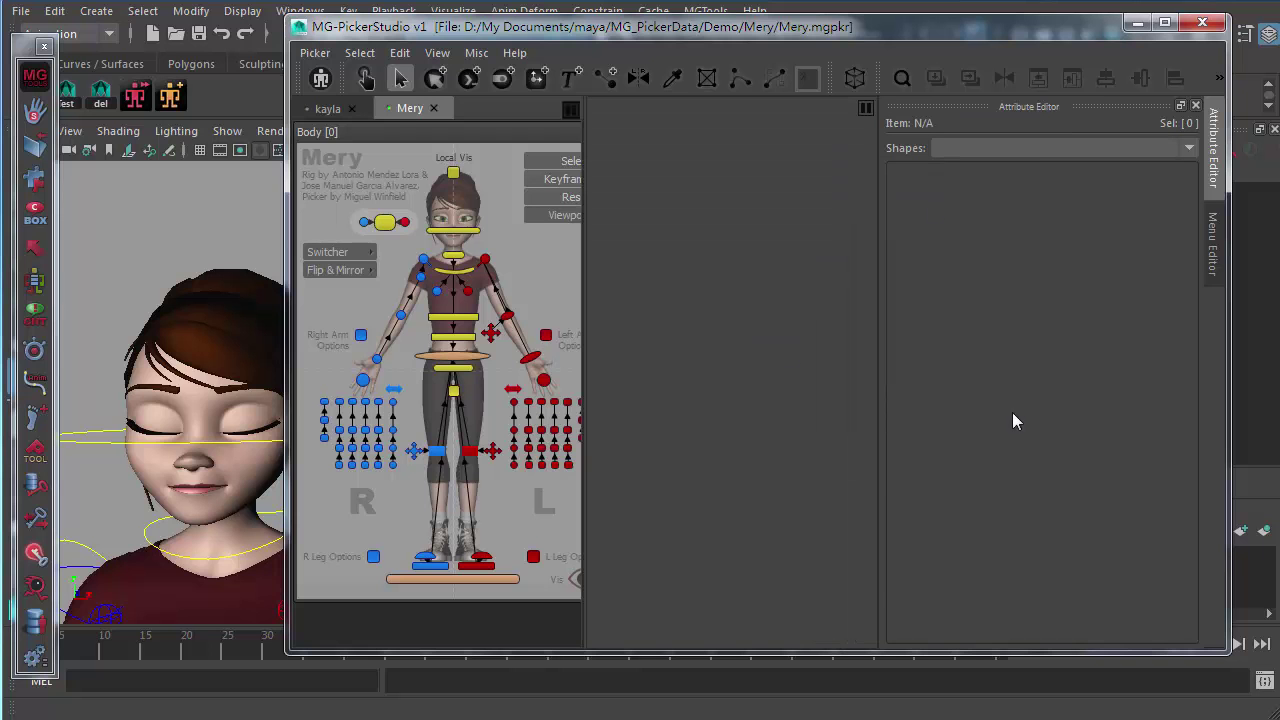
left_click_drag(404, 108, 687, 163)
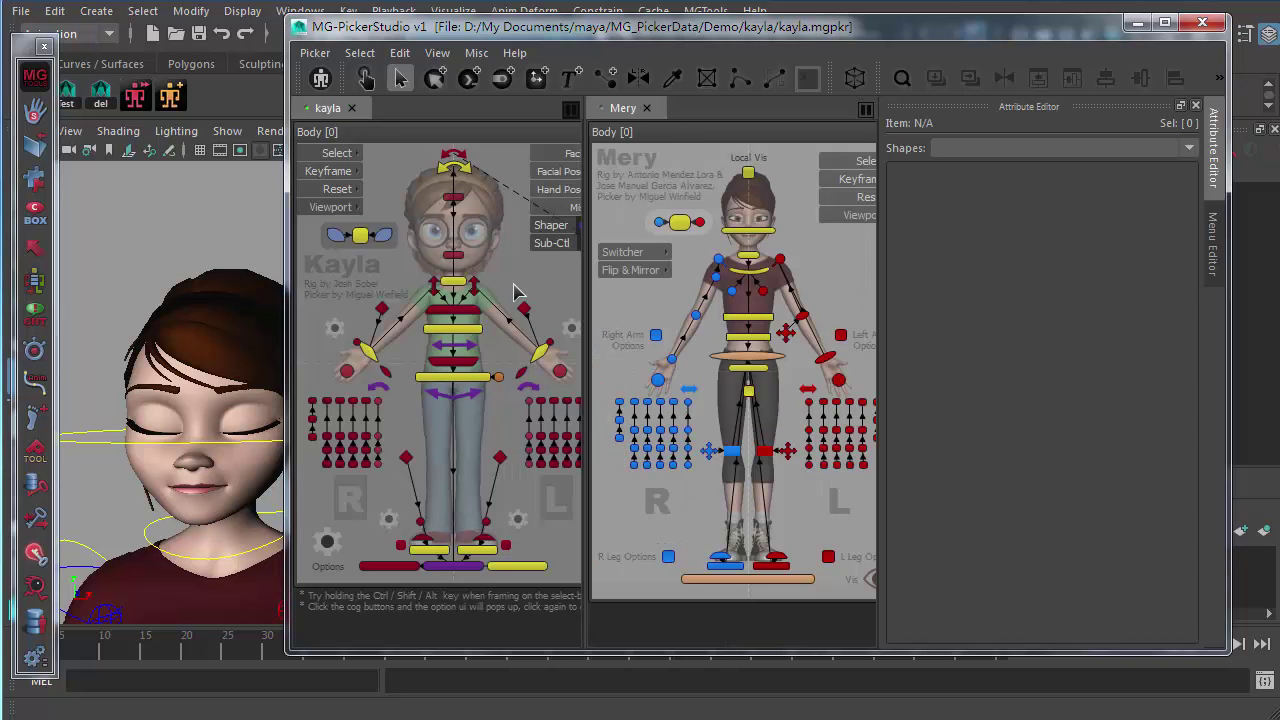
- Select the red left upper-arm button in the kayla picker and the red left shoulder button in the Mery picker
left_click(524, 308)
left_click(800, 258)
left_click(779, 259)
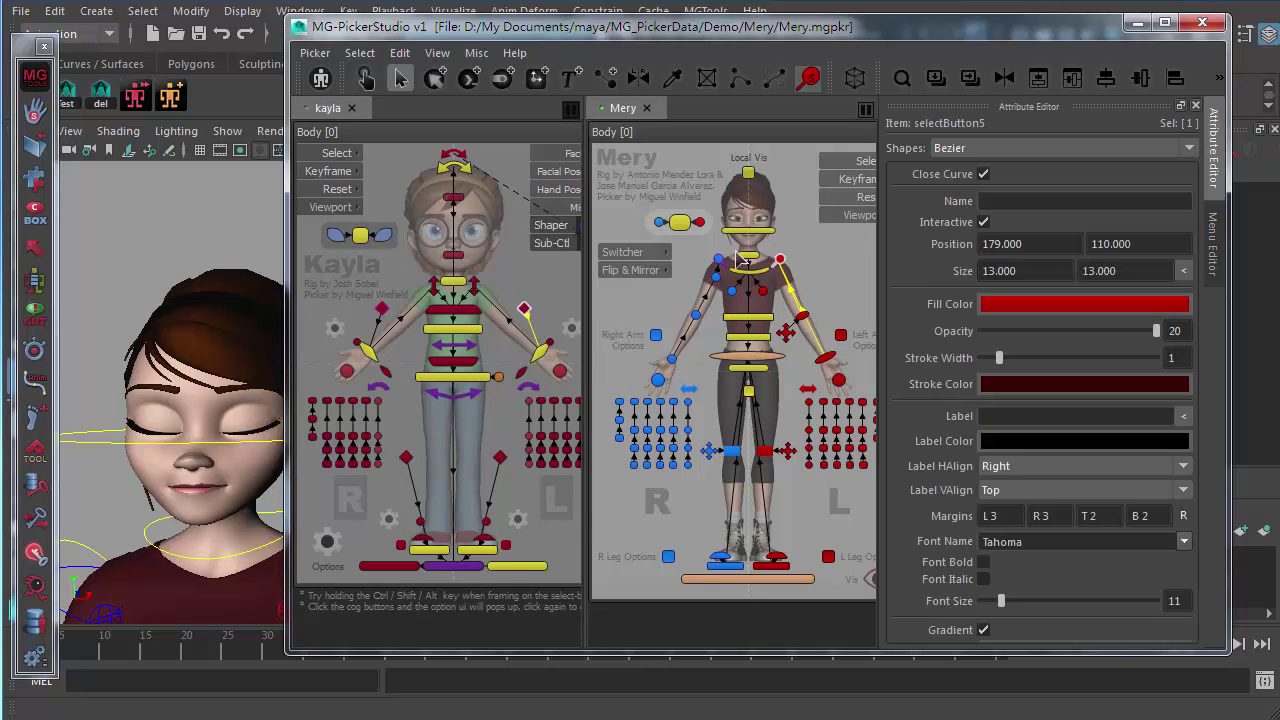
- Clear the button selections in the Mery and kayla pickers and check the available picker layouts
left_click(641, 310)
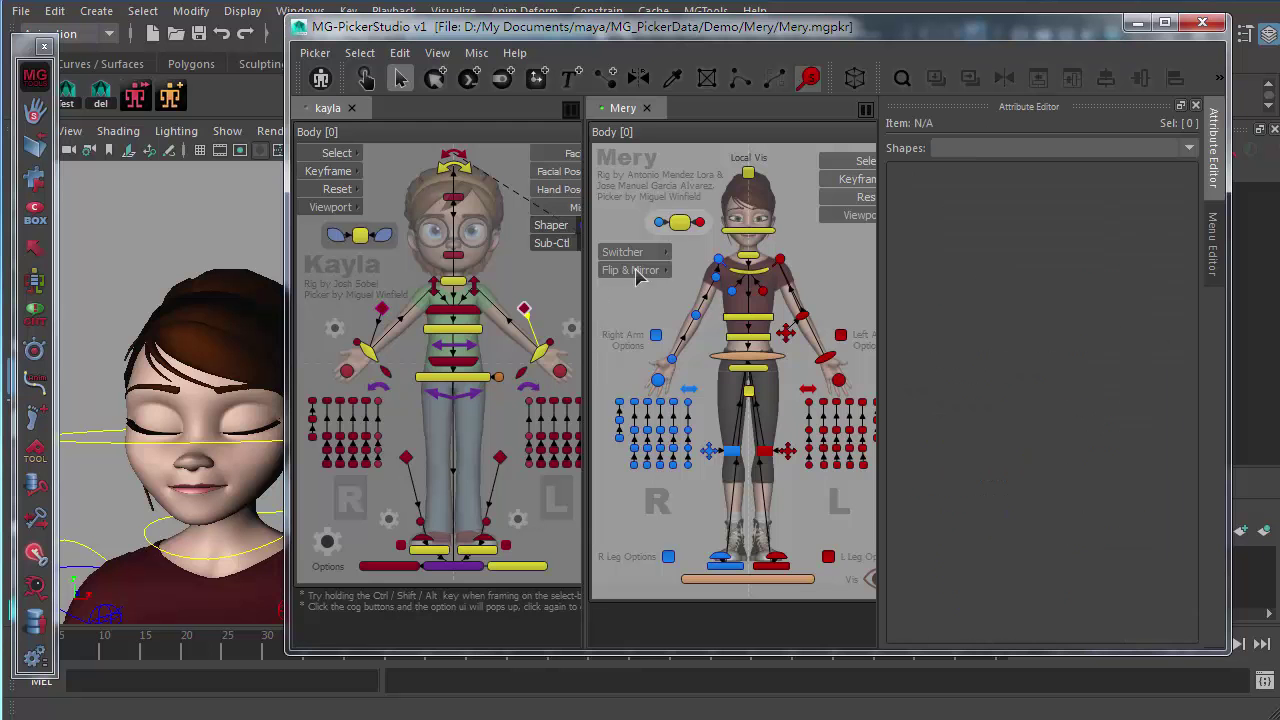
left_click(866, 109)
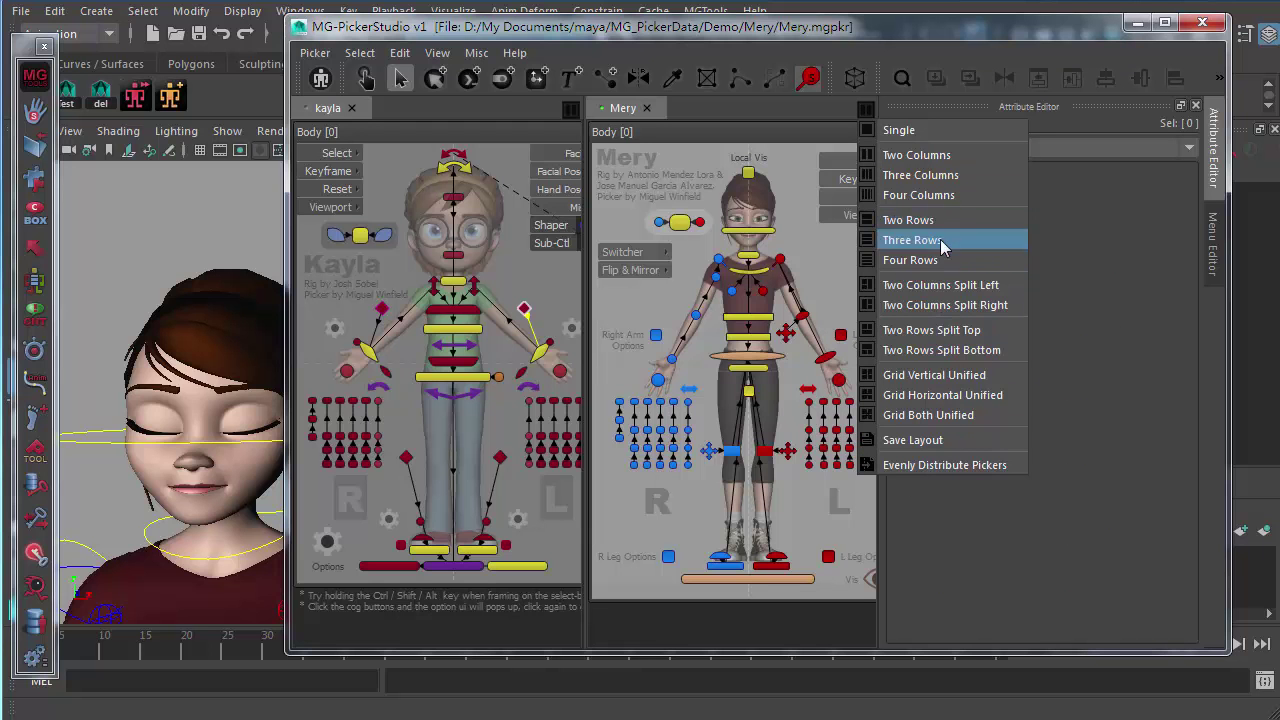
left_click(1100, 307)
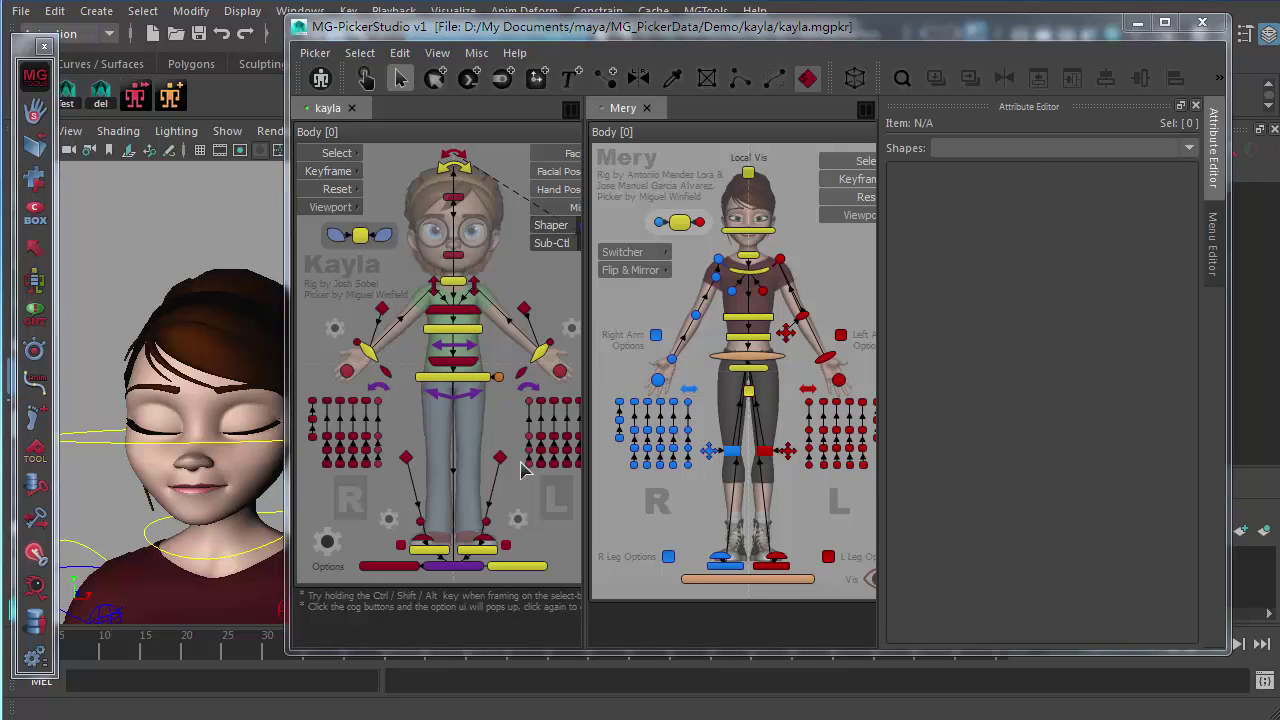
- Create a new untitled picker beside kayla and set the picker layout to Single
left_click(314, 52)
key("Escape")
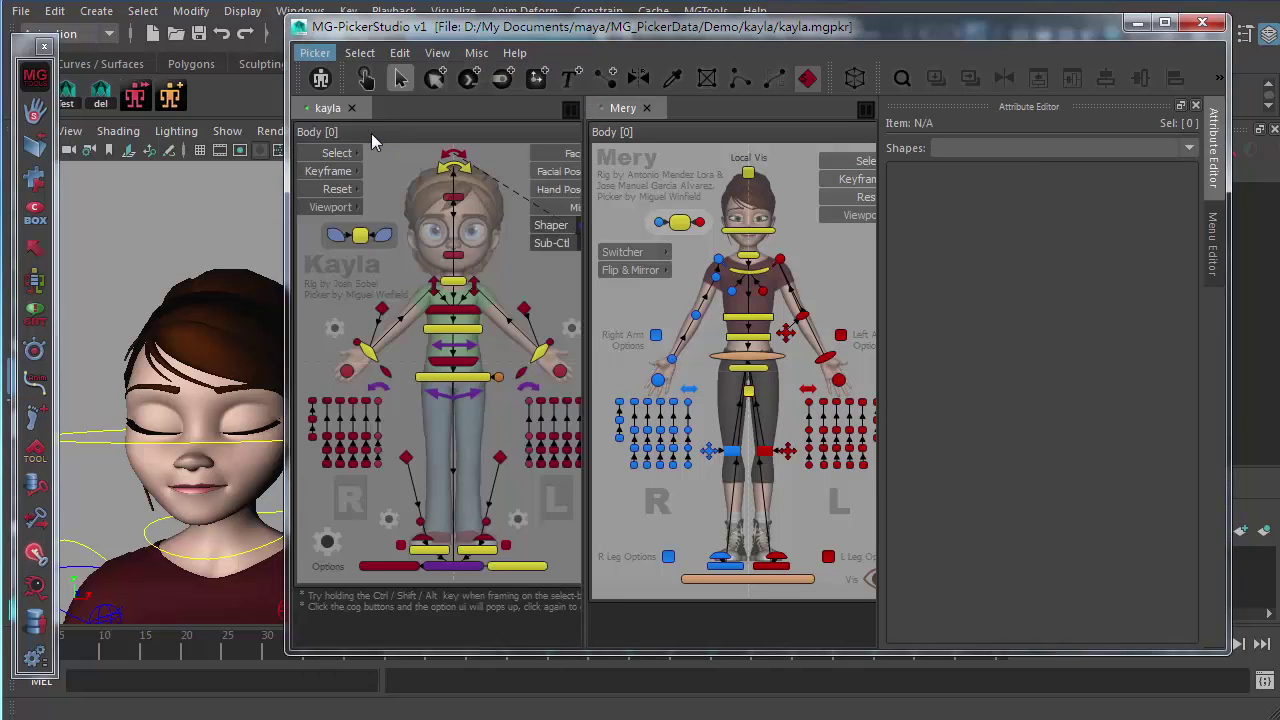
left_click(760, 452)
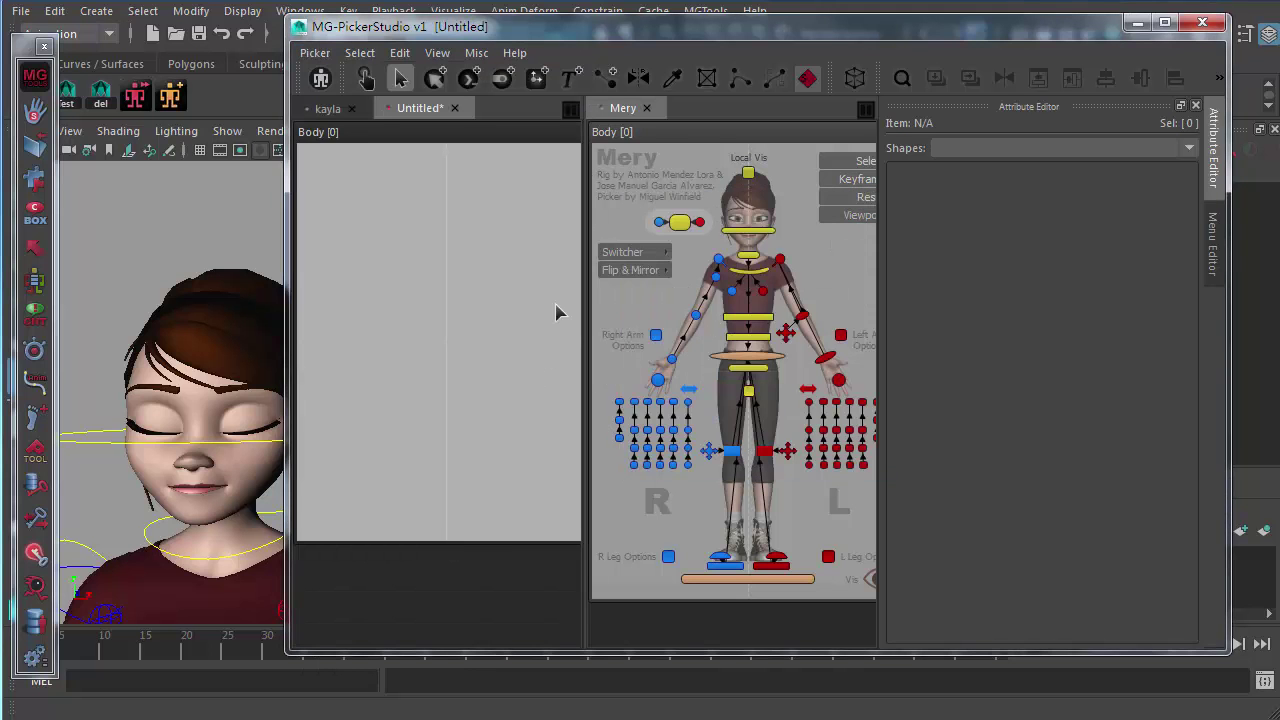
left_click(866, 109)
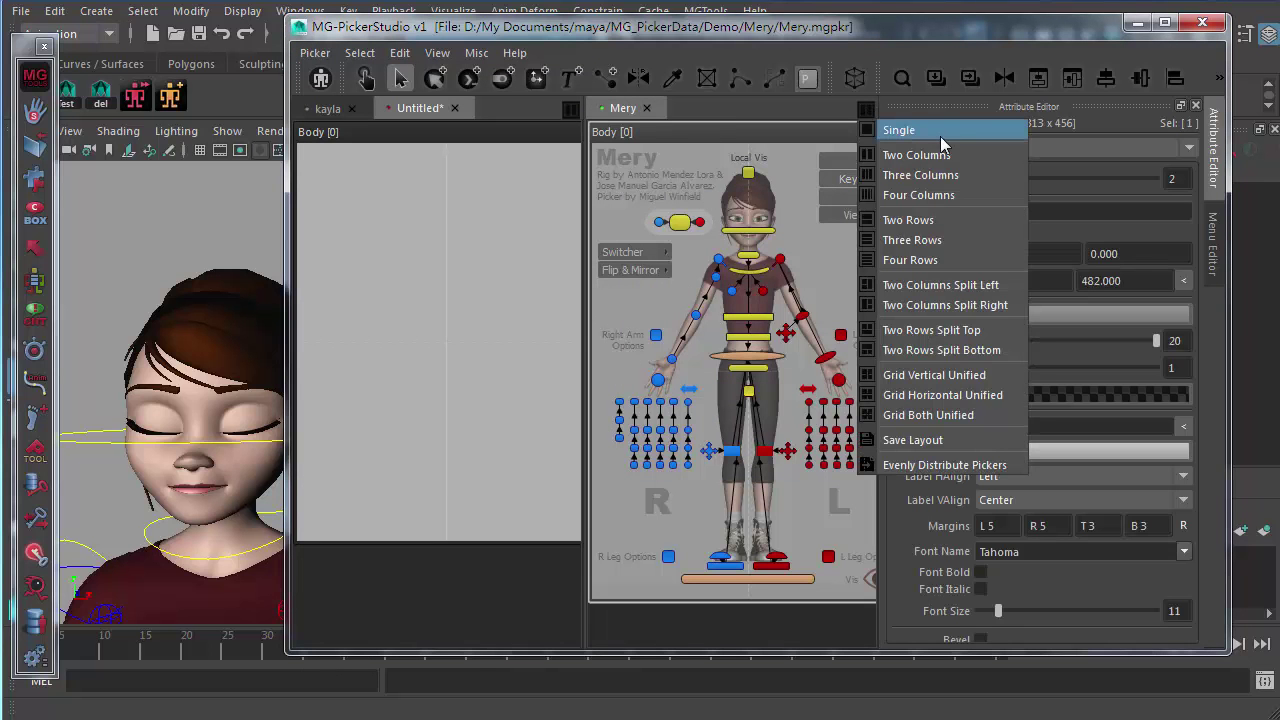
left_click(905, 131)
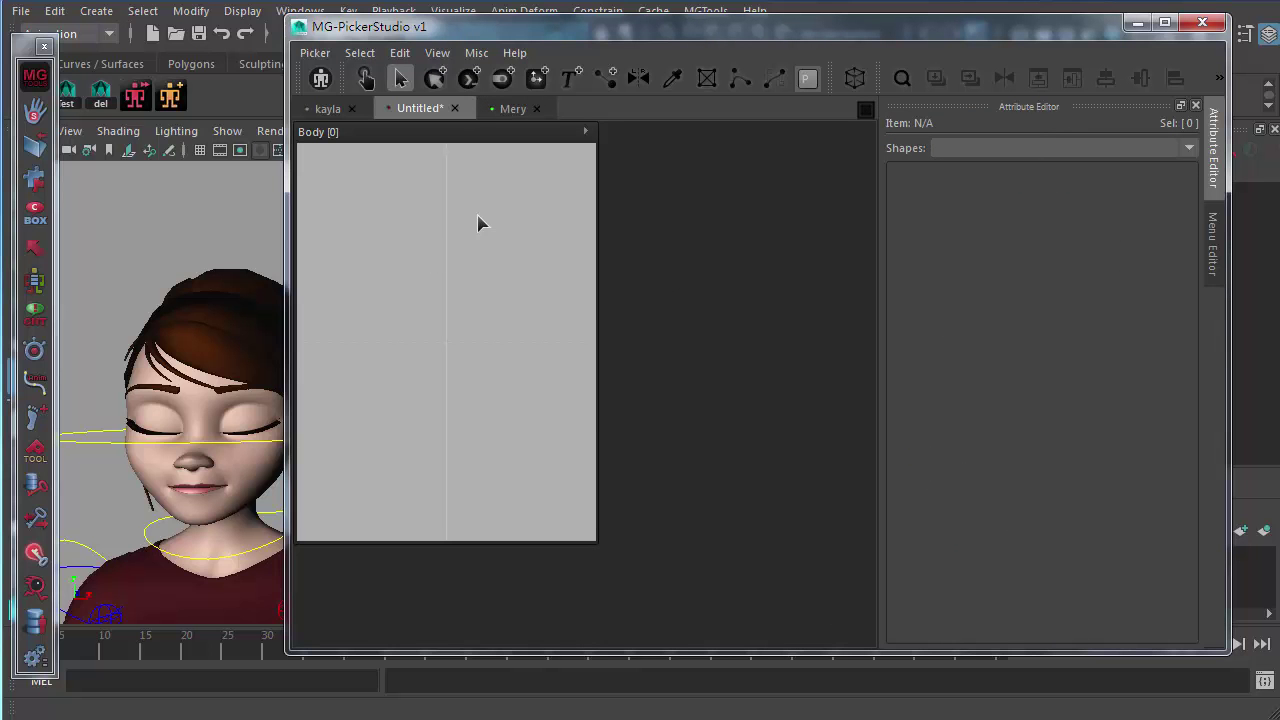
- Draw a dark red diamond select button about 59 × 39 and, below it, an olive rounded rectangle button about 75 × 27
left_click(436, 80)
left_click_drag(372, 214, 433, 257)
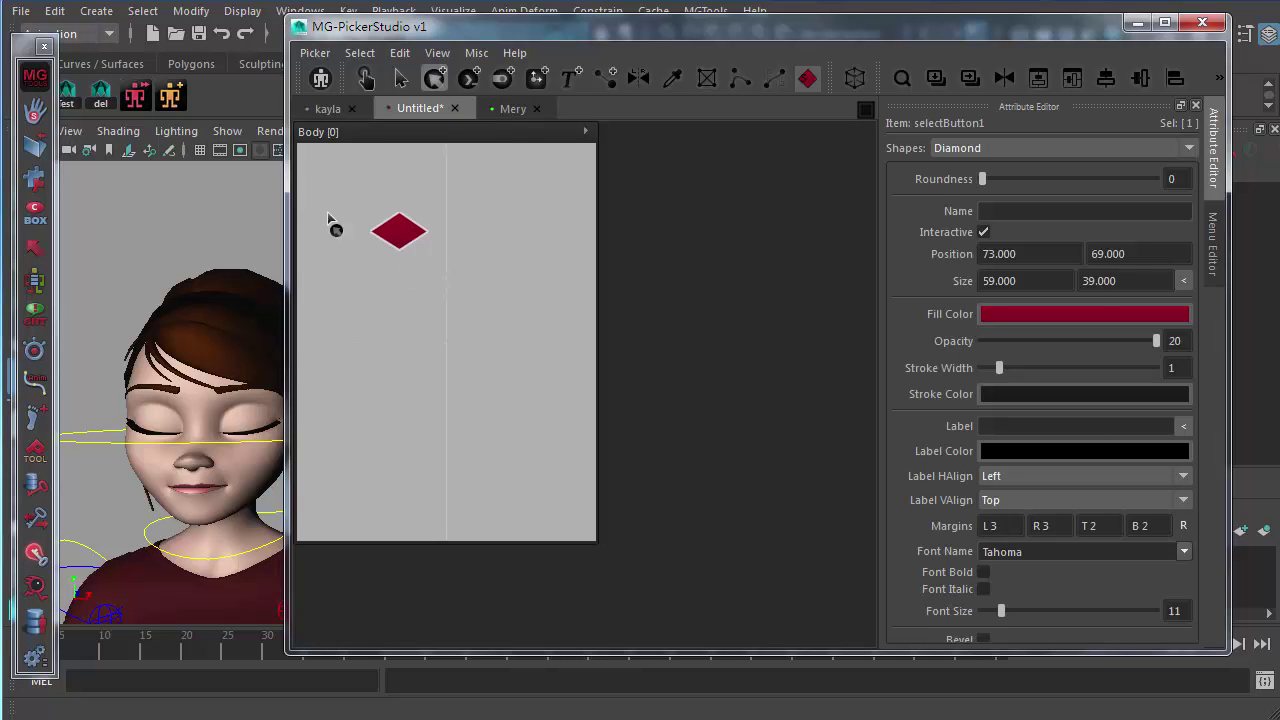
left_click(806, 80)
left_click(1082, 110)
left_click_drag(370, 295, 447, 332)
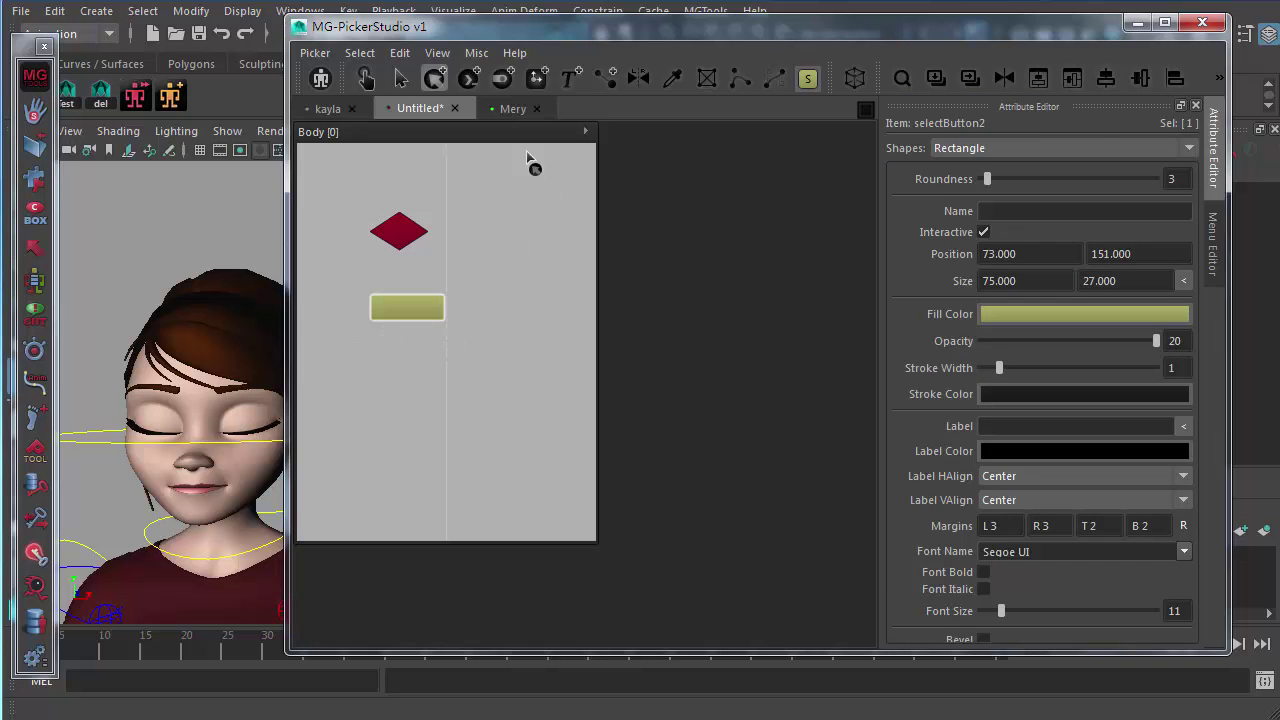
key("Escape")
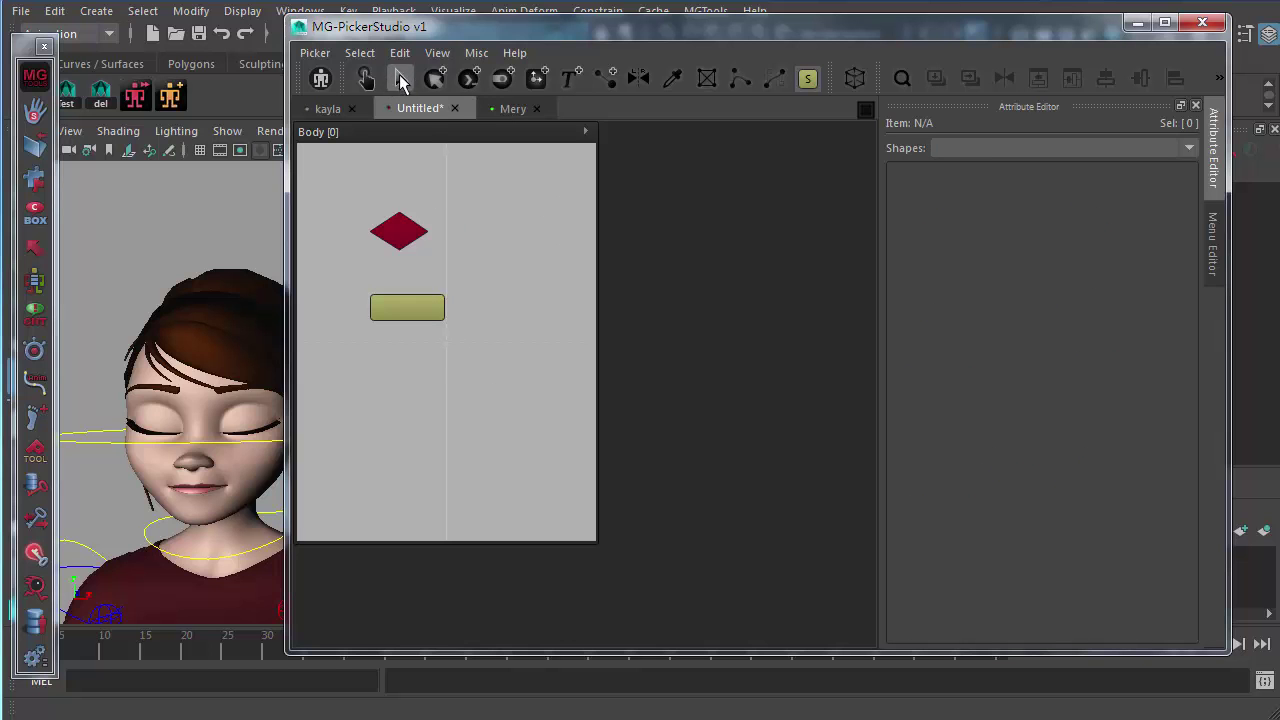
- Select the olive rectangle button, toggle the red diamond in and out of the selection, and deselect the rectangle
left_click(397, 312)
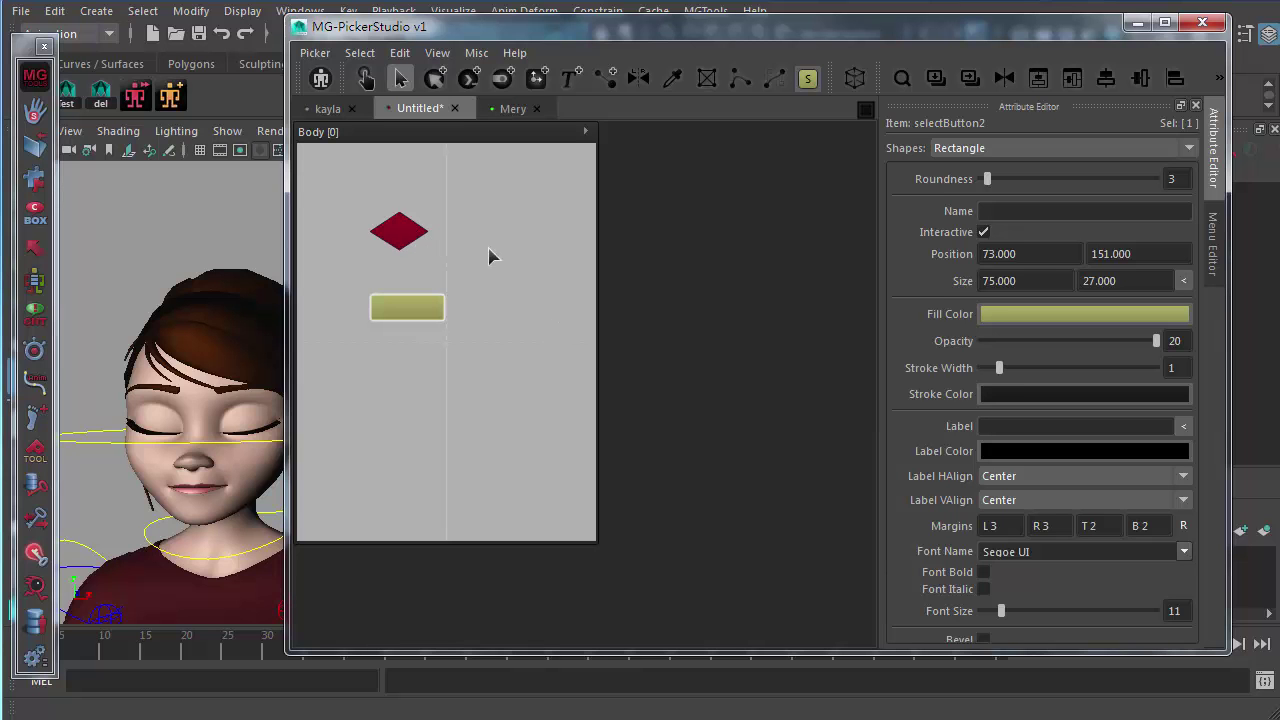
left_click(402, 238, "shift")
left_click(405, 236, "ctrl")
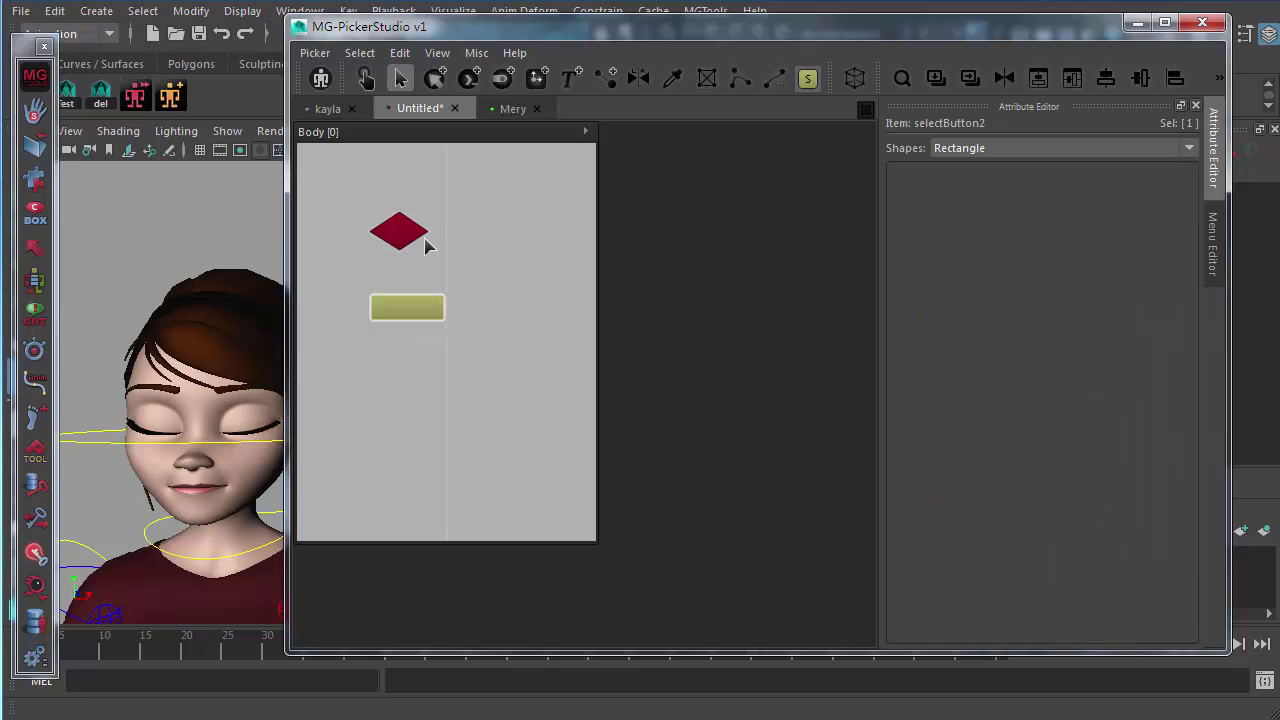
left_click(398, 231, "ctrl")
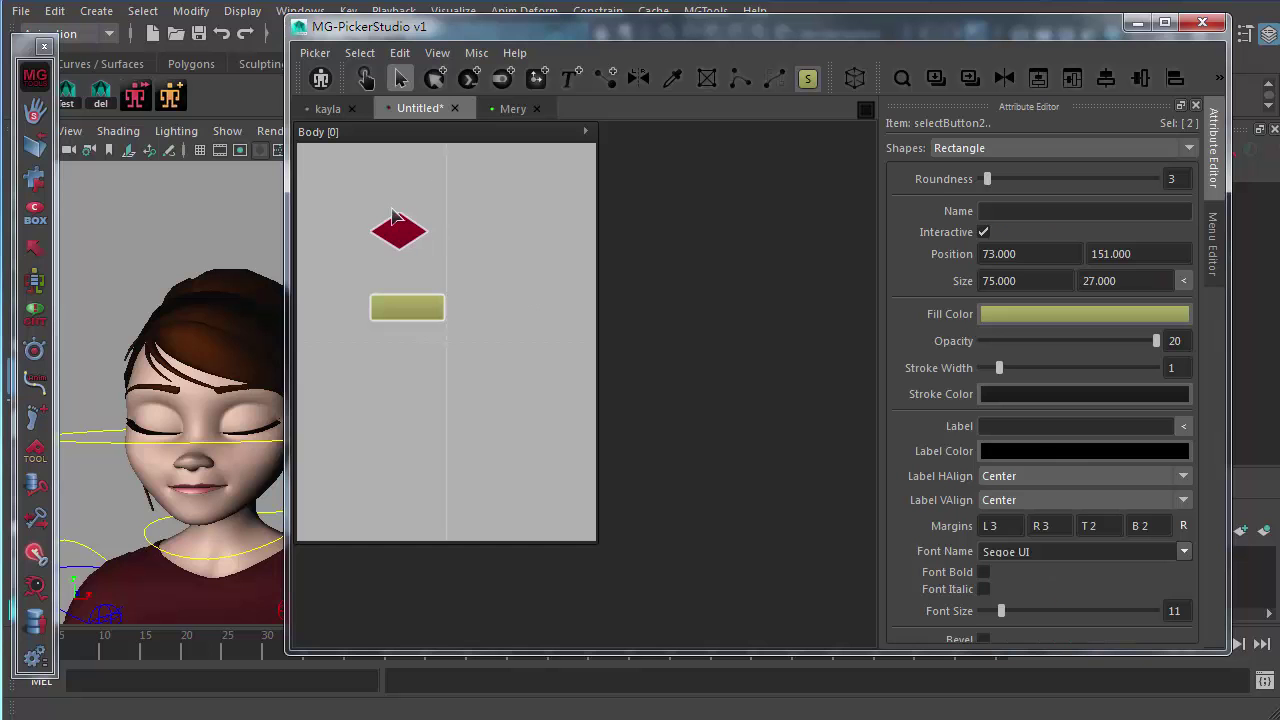
left_click(403, 235, "ctrl")
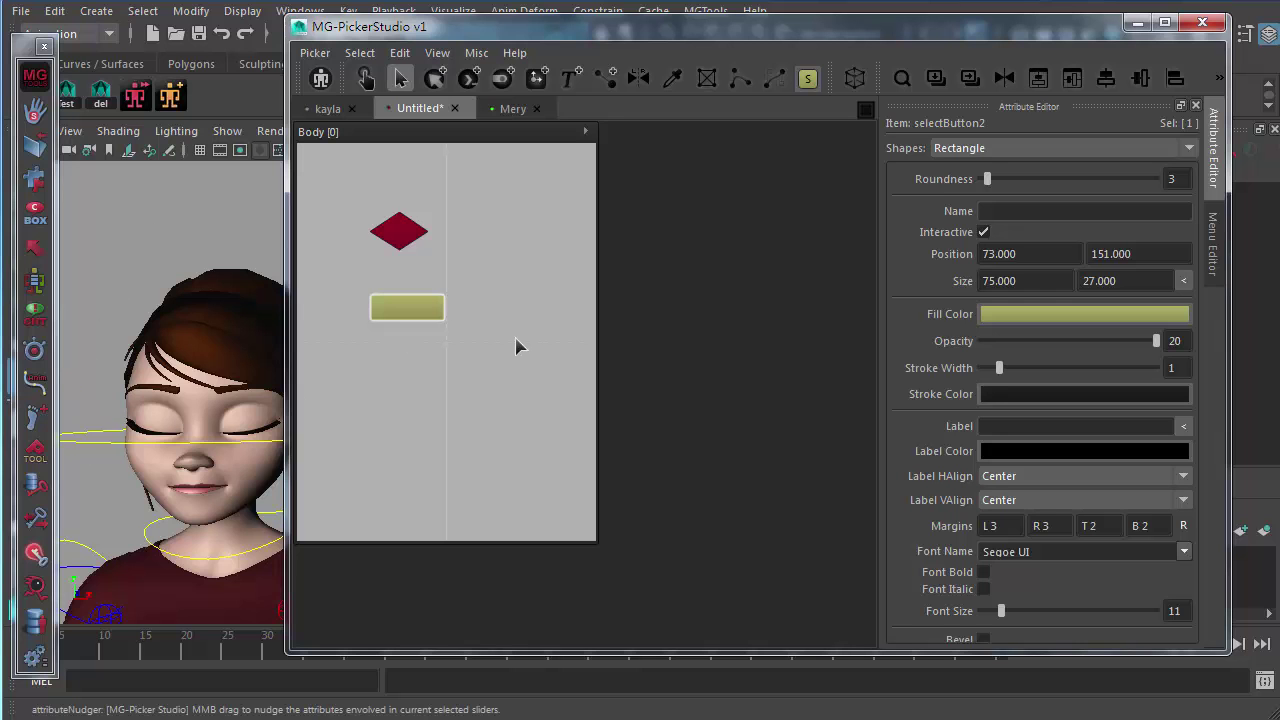
left_click(382, 313, "ctrl")
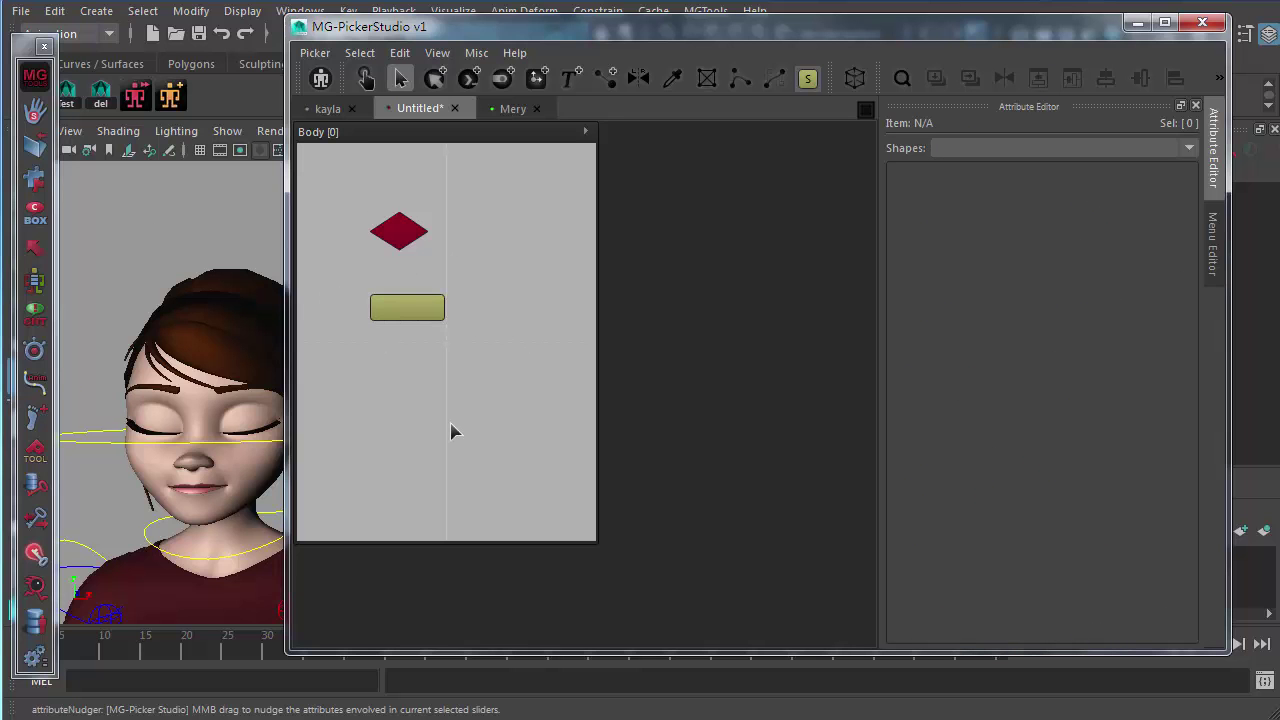
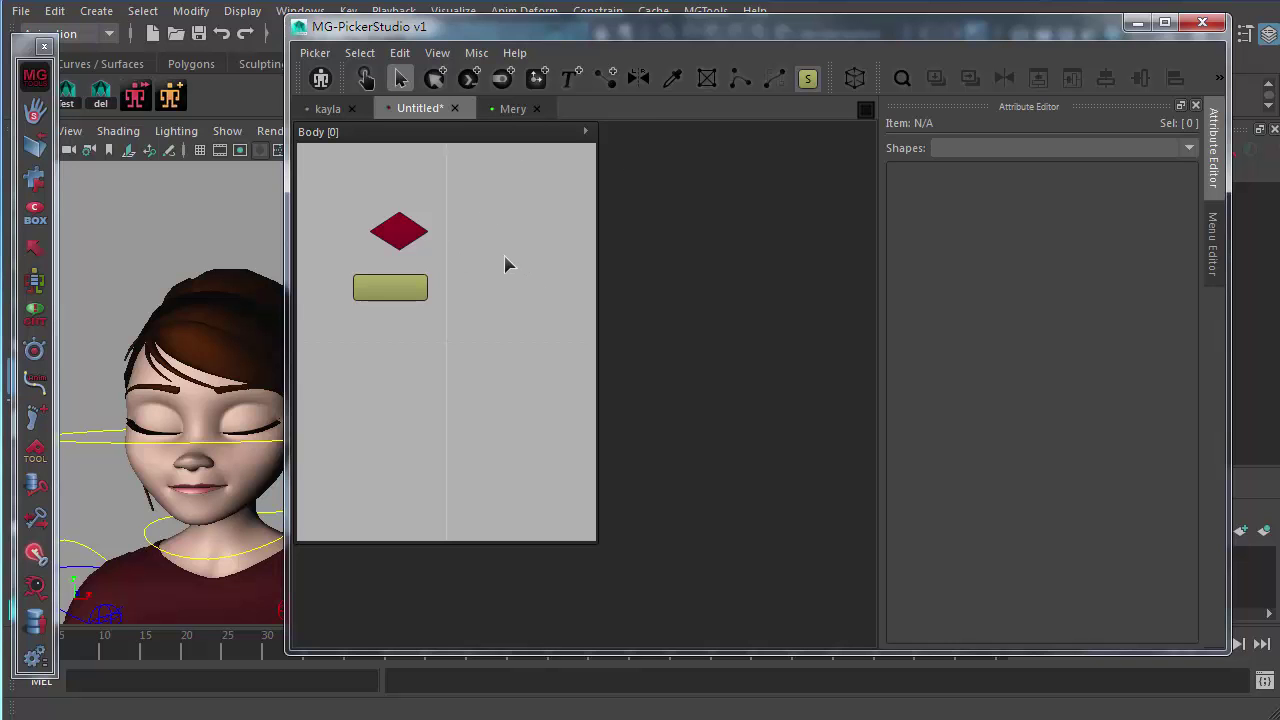
left_click(392, 55)
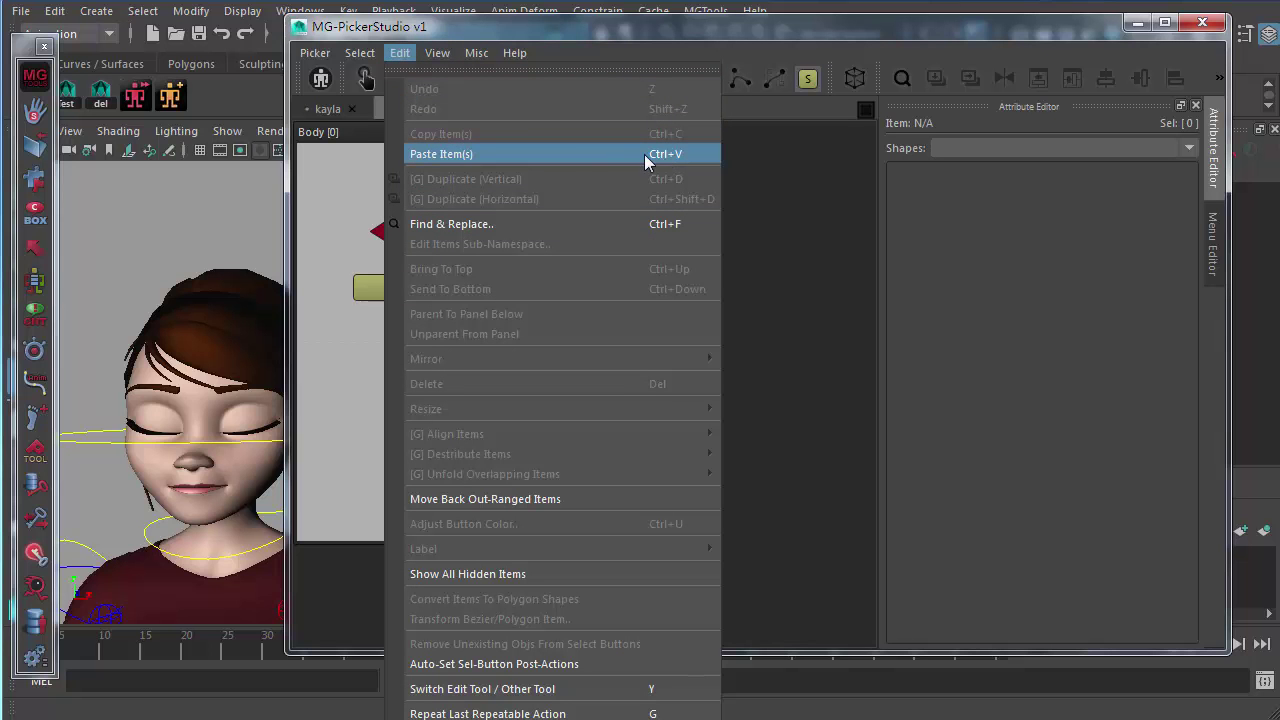
left_click(194, 159)
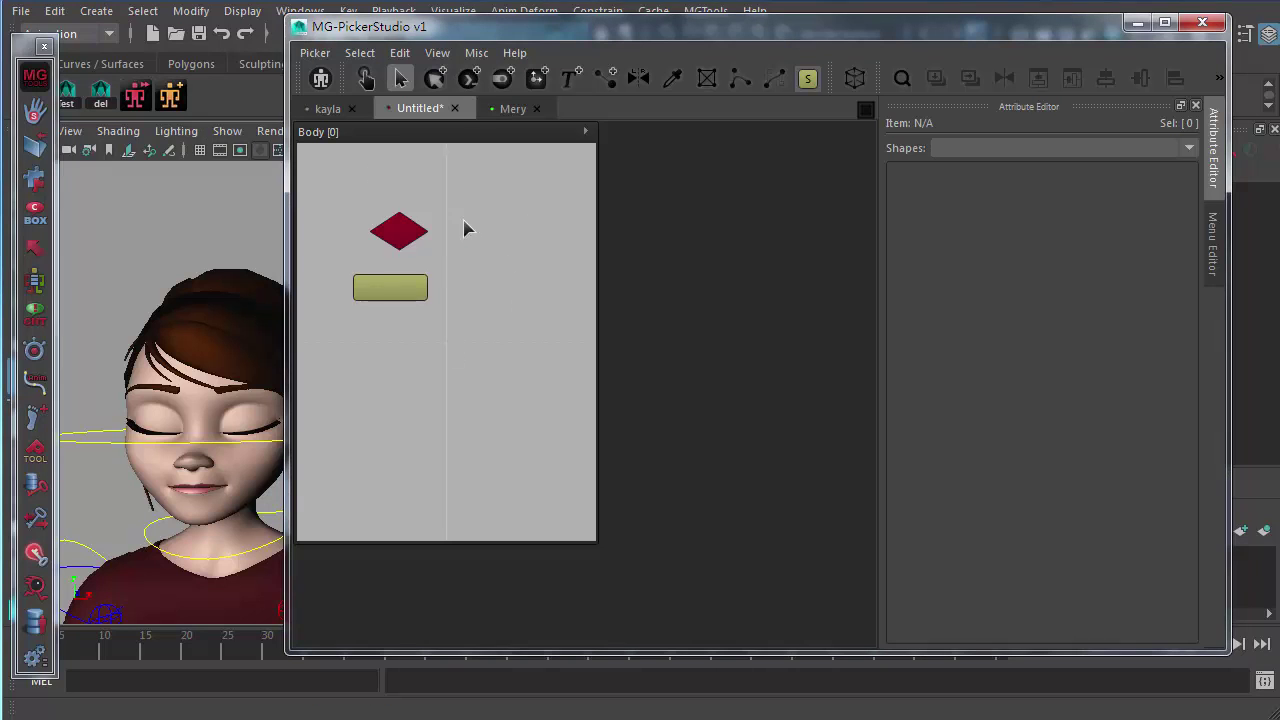
left_click(437, 54)
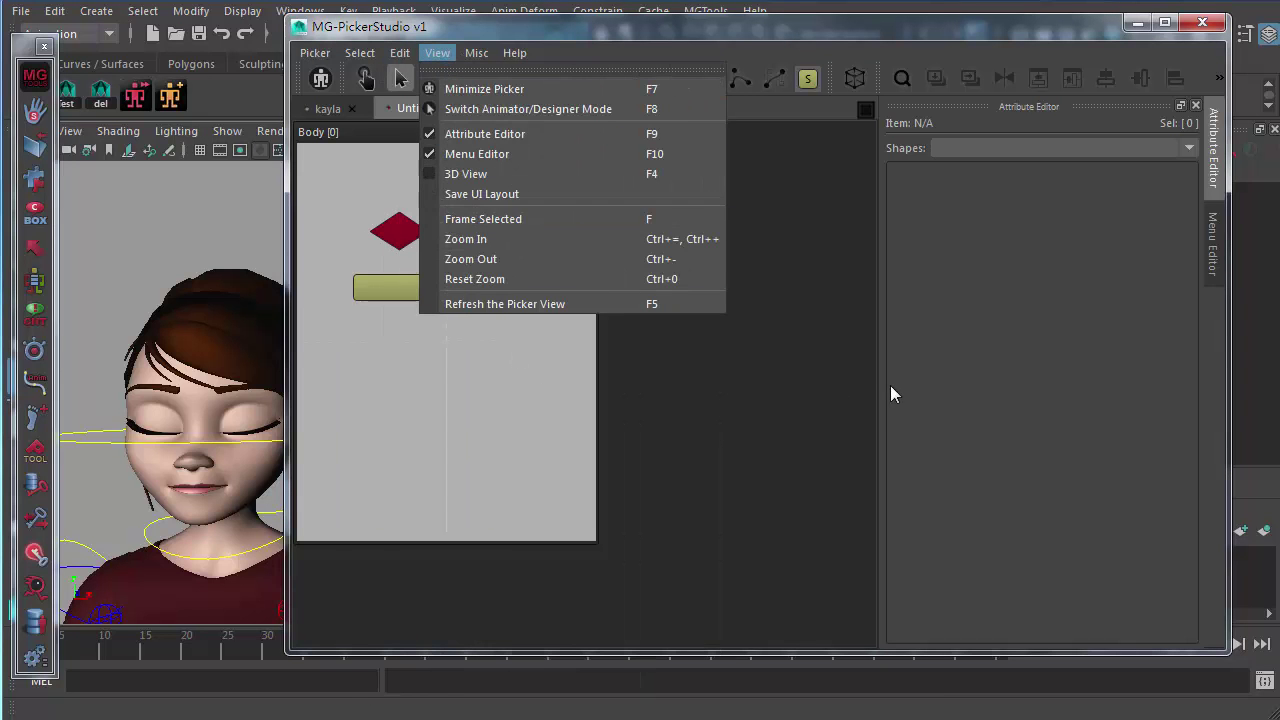
left_click(893, 393)
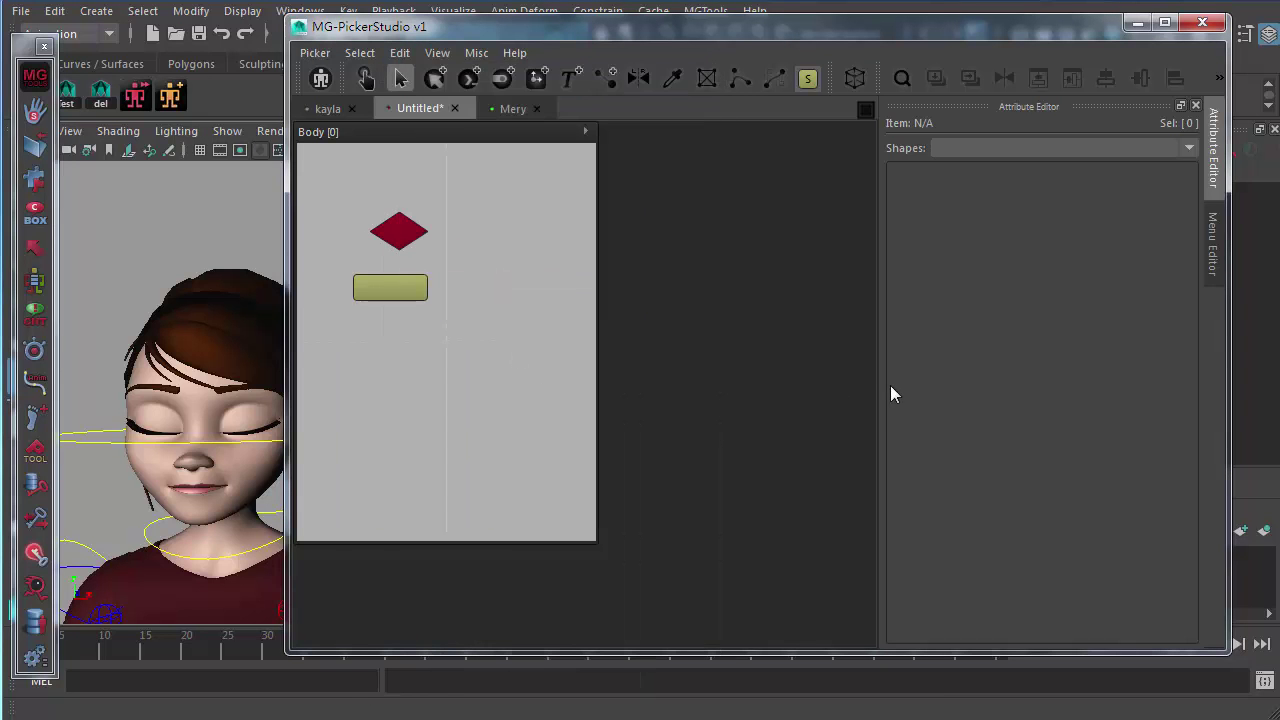
left_click(399, 53)
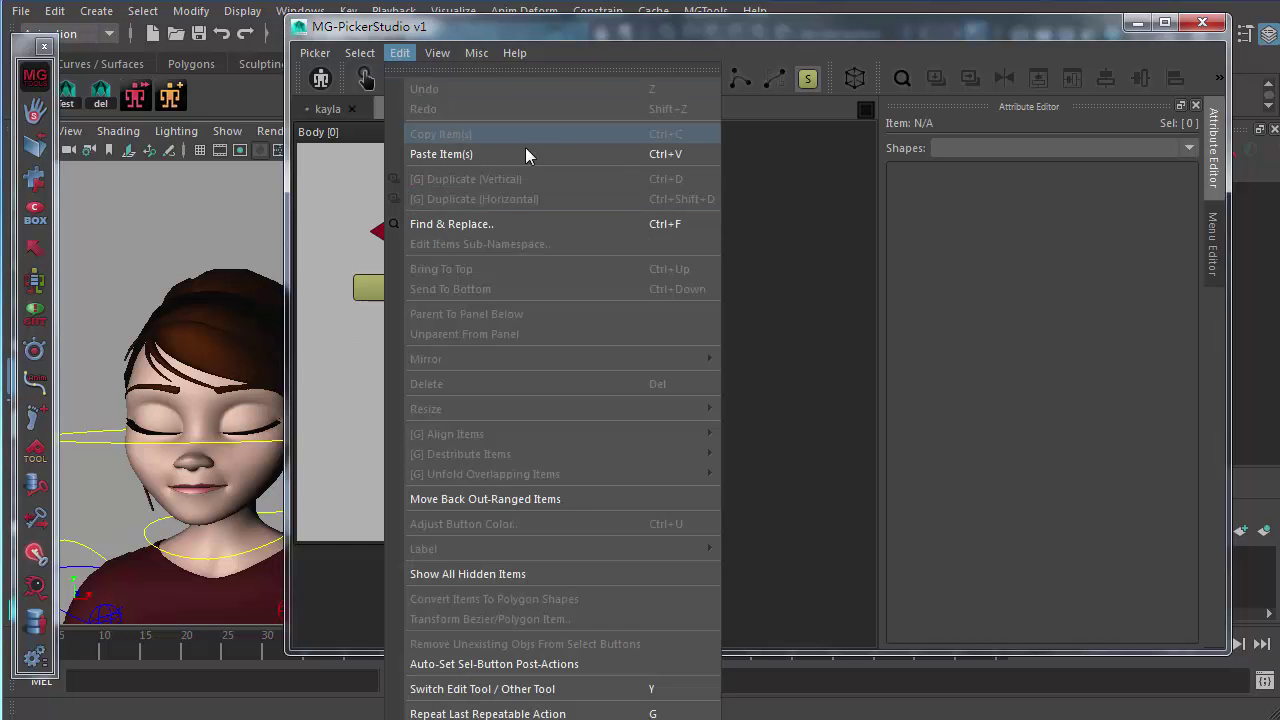
left_click(975, 309)
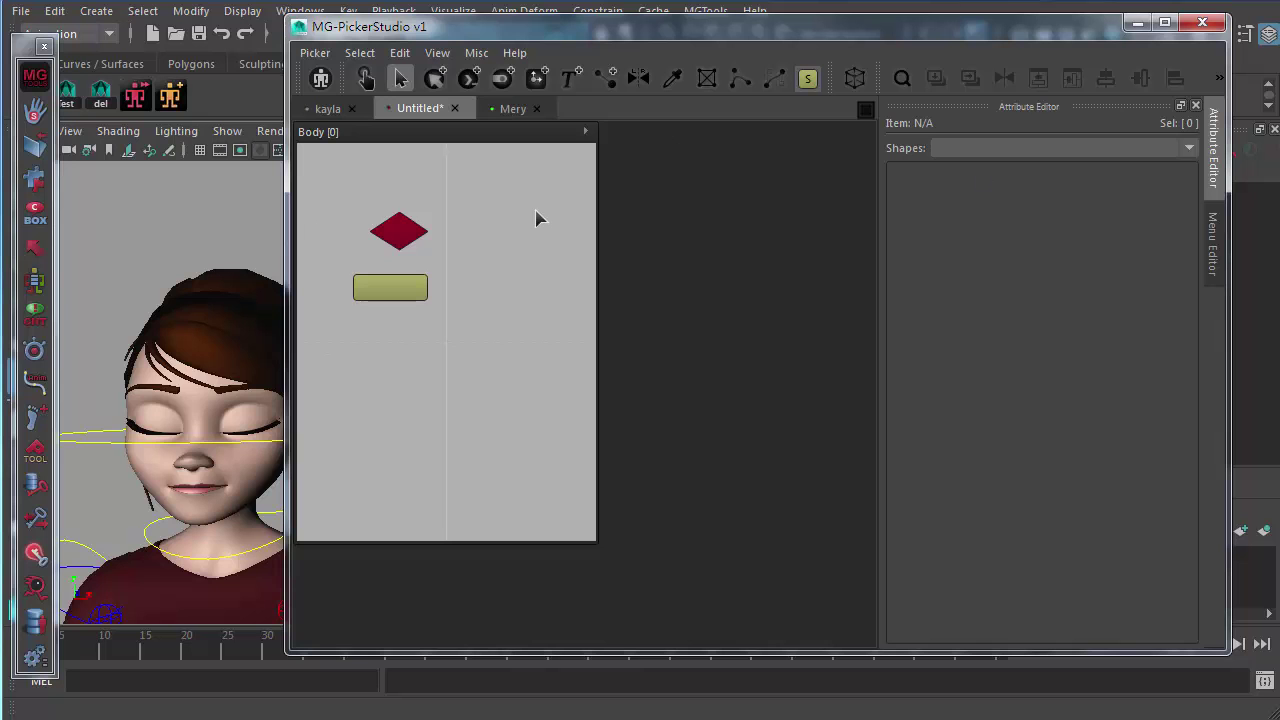
- Select the olive rectangle button in the untitled picker and give the focus to the Maya viewport
left_click(380, 296)
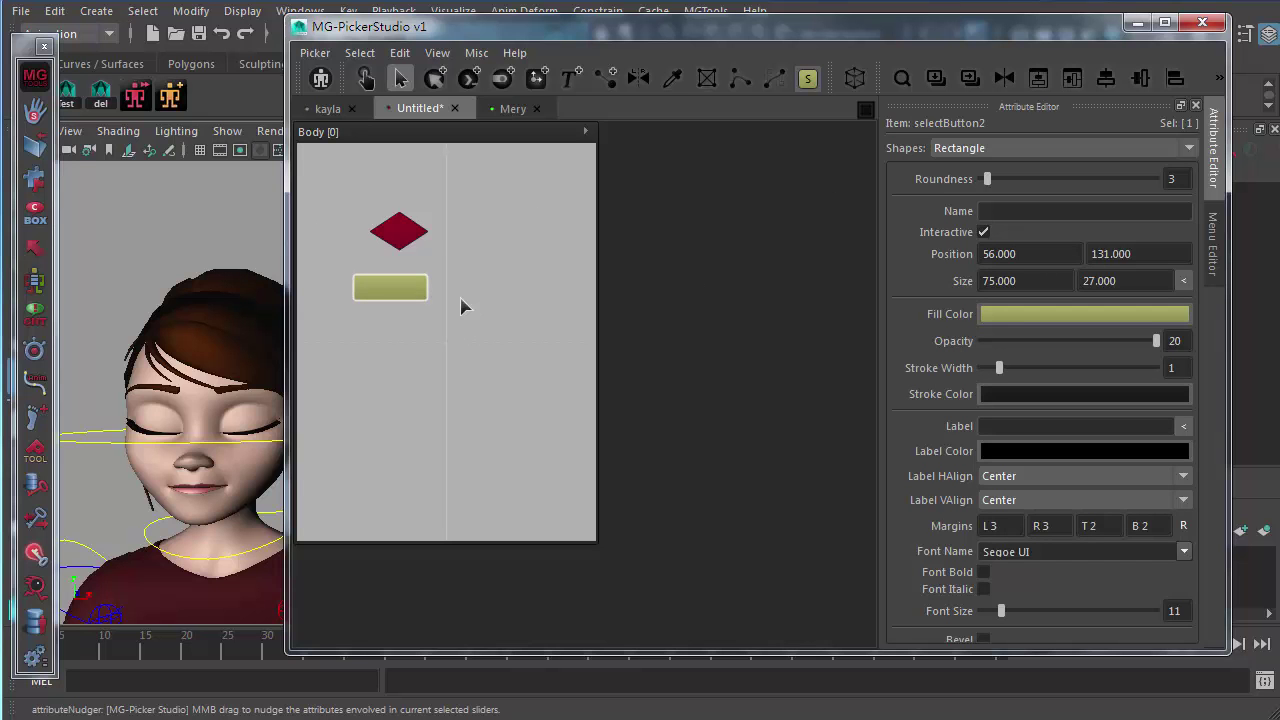
middle_click(111, 227)
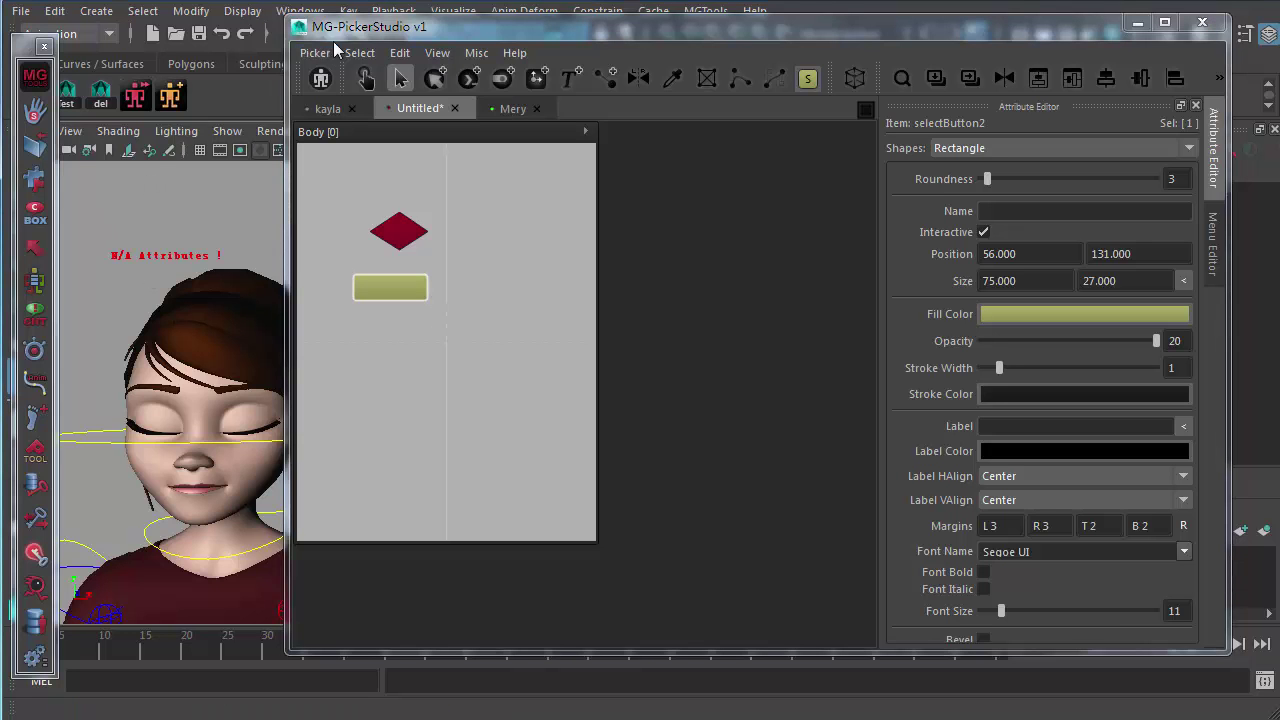